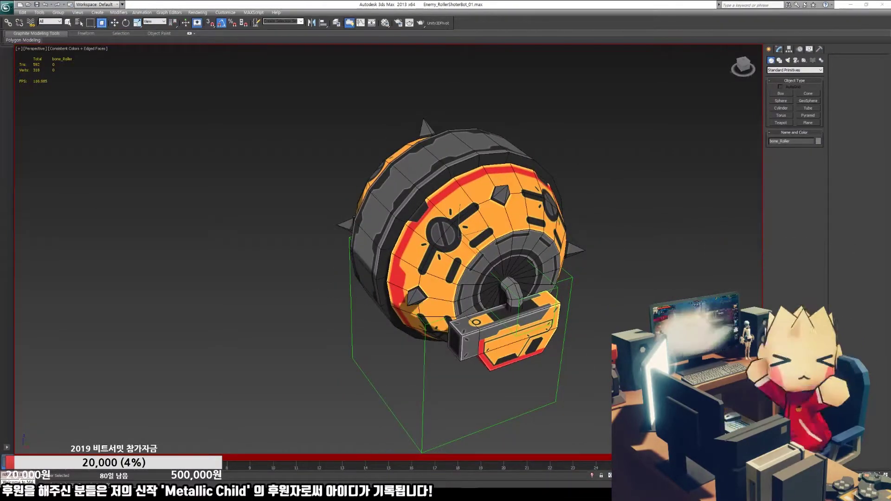
Edit the keys at frames 15 and 30 on bone_Roller's X Rotation curve in the Curve Editor.
alt+middle_drag(446, 278, 353, 279)
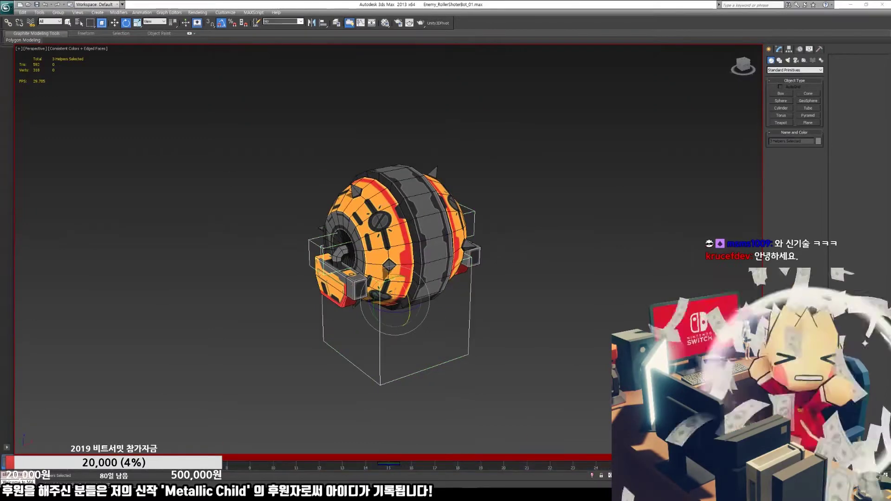
scroll(445, 250, up, 3)
key(F3)
click(472, 207)
key(w)
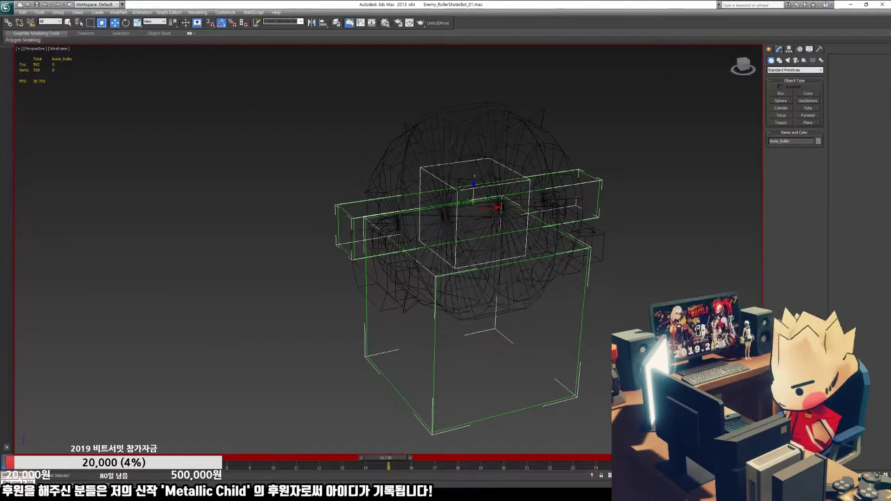
key(F3)
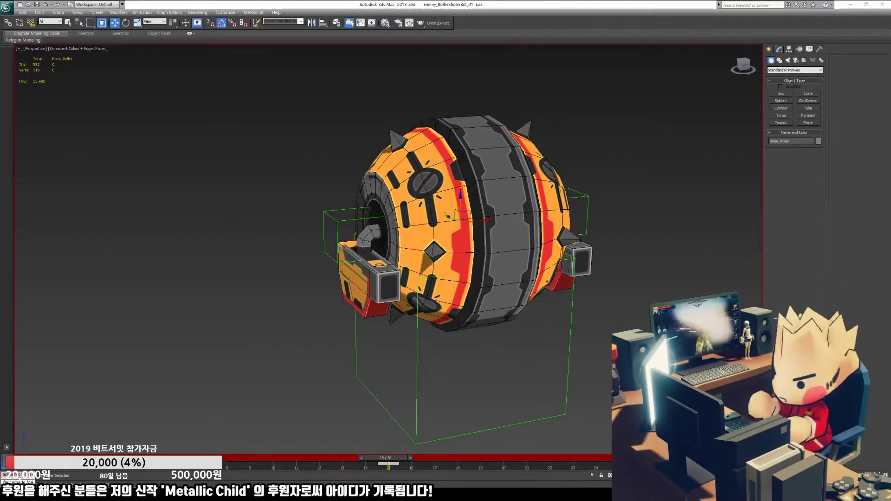
key(e)
key(l)
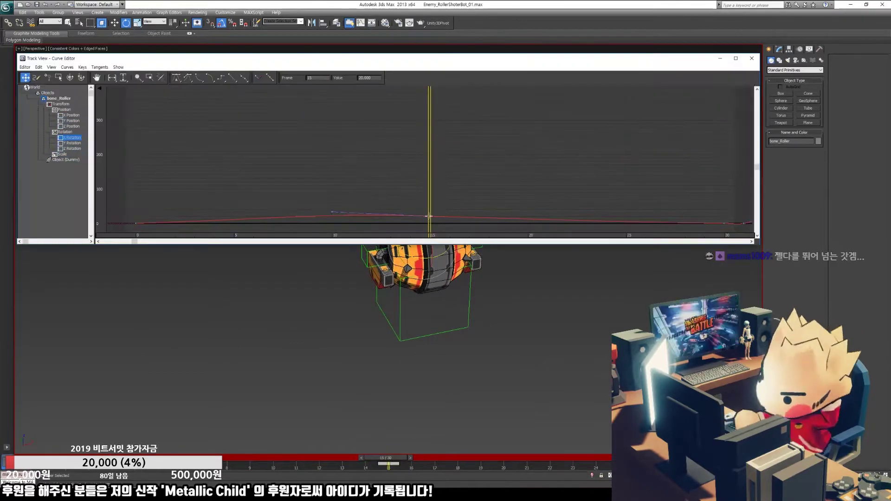
right_click(430, 216)
right_click(725, 224)
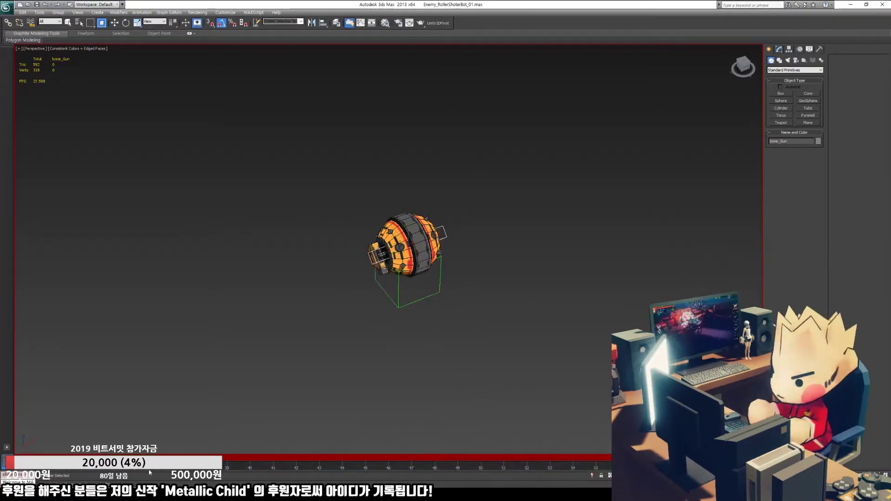
Try a new rotation of the bone_Gun helper and undo it.
scroll(418, 303, up, 5)
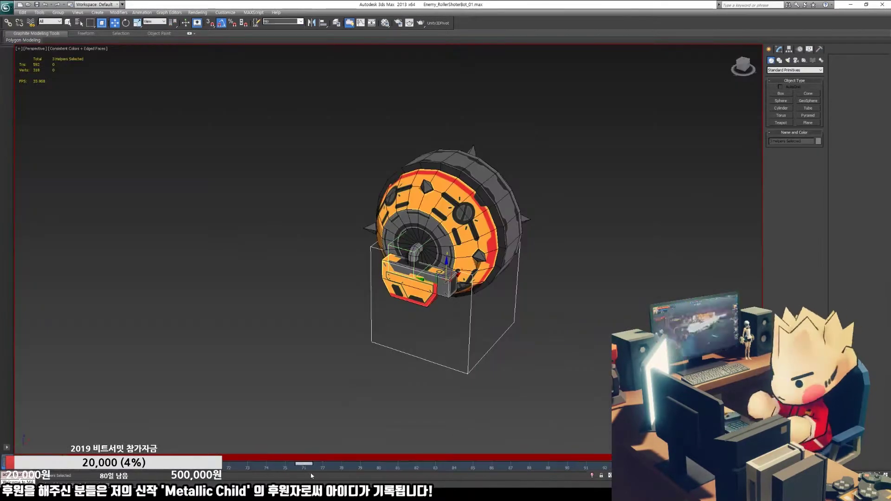
click(414, 265)
key(e)
drag(466, 212, 501, 260)
key(ctrl+z)
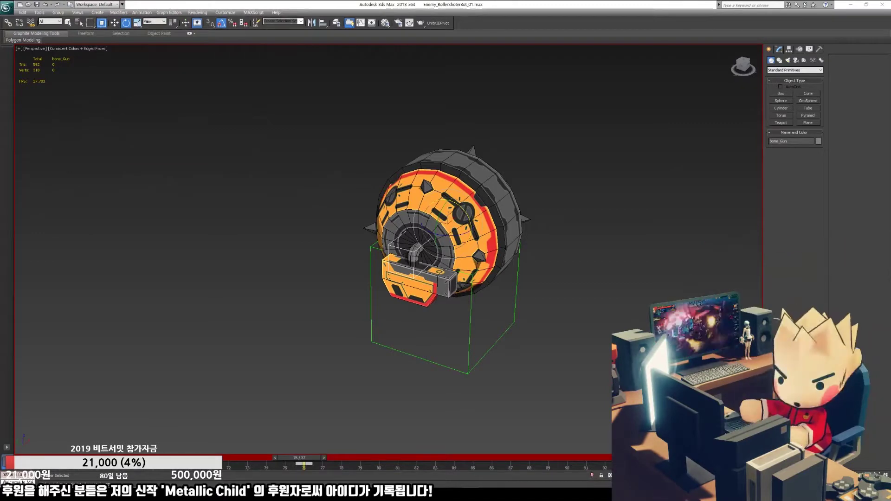
Pose the root helper and its child bone_Roller to tilt the bot across the attack frames.
drag(300, 458, 171, 454)
click(379, 345)
key(w)
key(Page_Down)
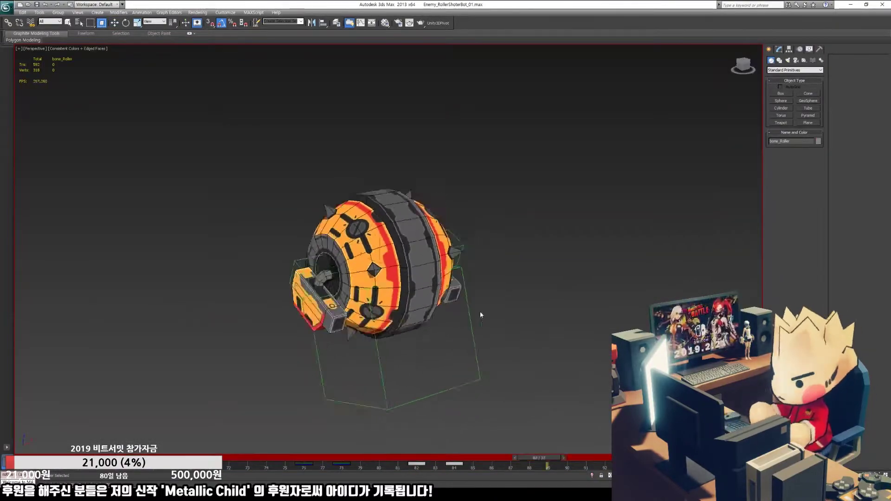
Select all three helpers and choose a saved selection set to continue keying the bot's pose.
scroll(362, 265, down, 3)
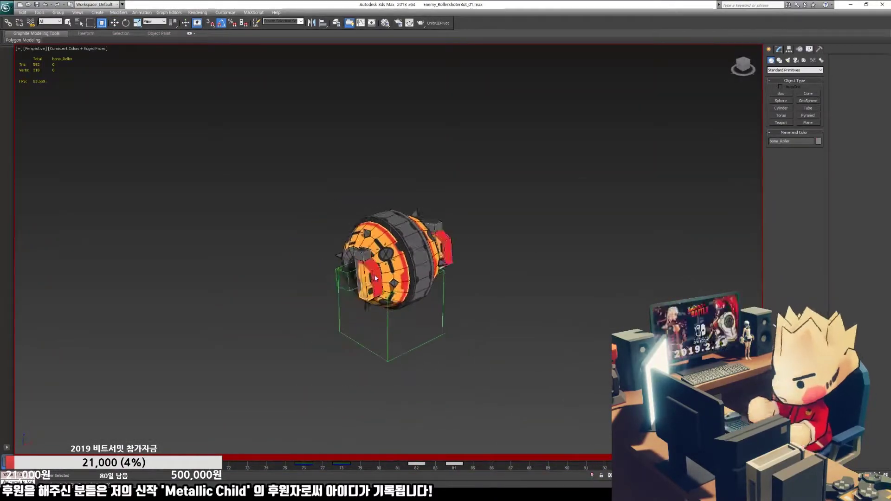
key(w)
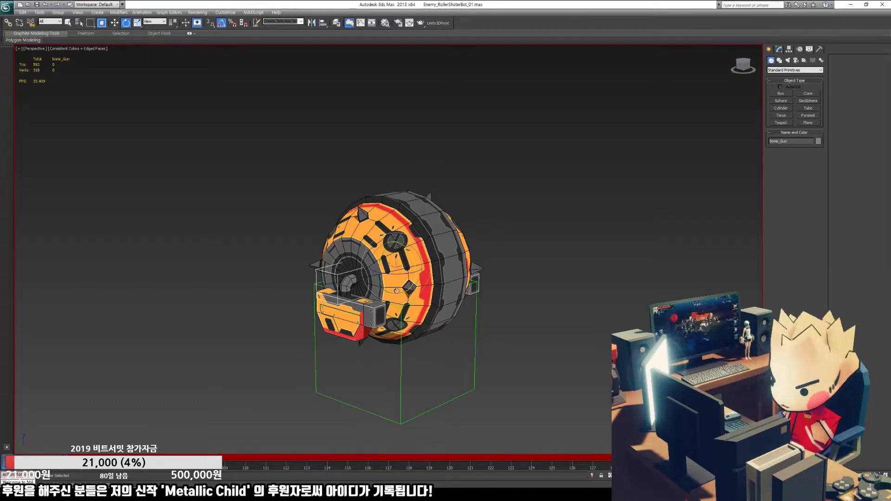
key(ctrl+a)
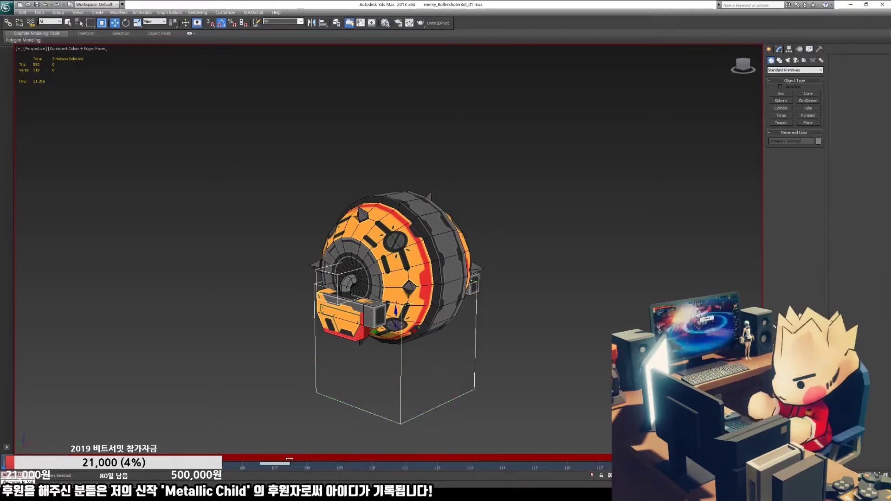
click(302, 23)
click(283, 28)
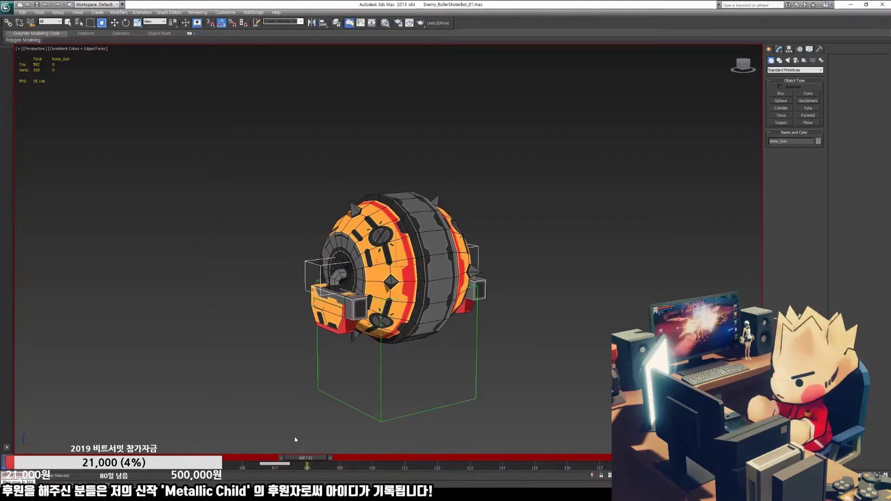
key(w)
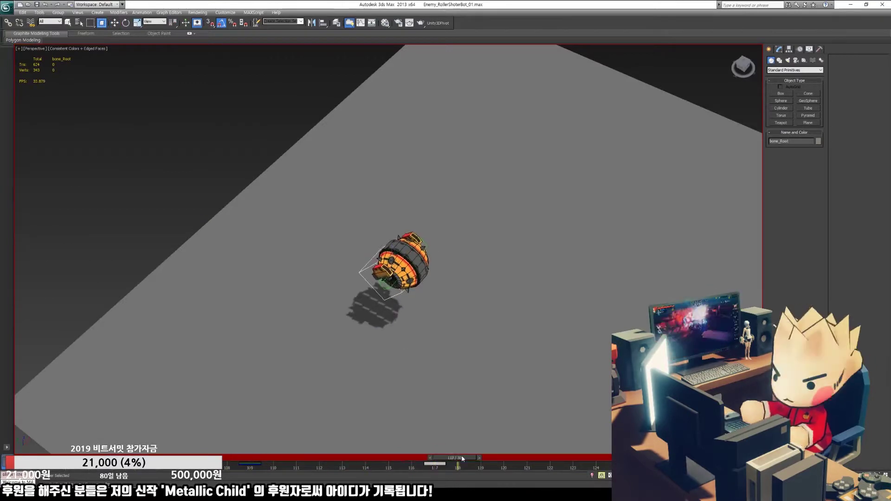
Raise the bone_Root helper above the ground plane on the jump frames and scrub the timeline forward.
drag(264, 460, 293, 461)
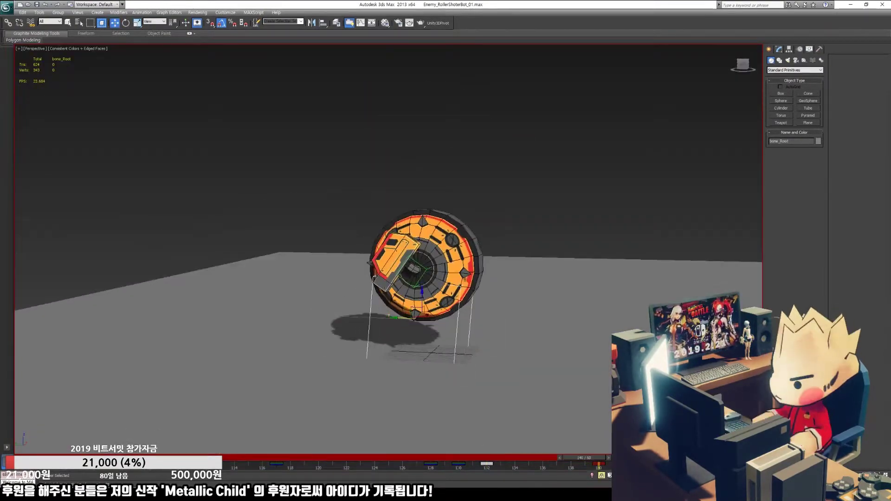
drag(536, 452, 548, 471)
drag(441, 274, 440, 255)
drag(548, 458, 605, 470)
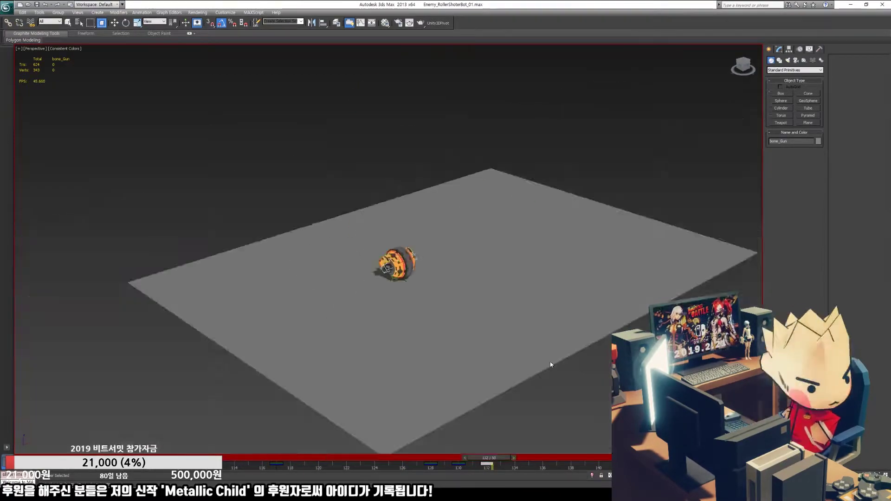
Pose the helpers for the landing frames with Move and Rotate, switching between the Perspective view and the four-view layout.
scroll(550, 365, up, 6)
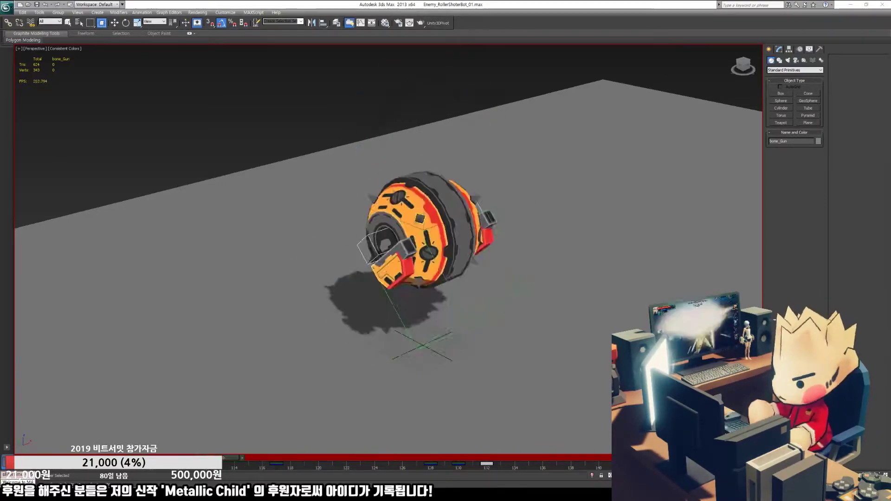
scroll(533, 323, down, 2)
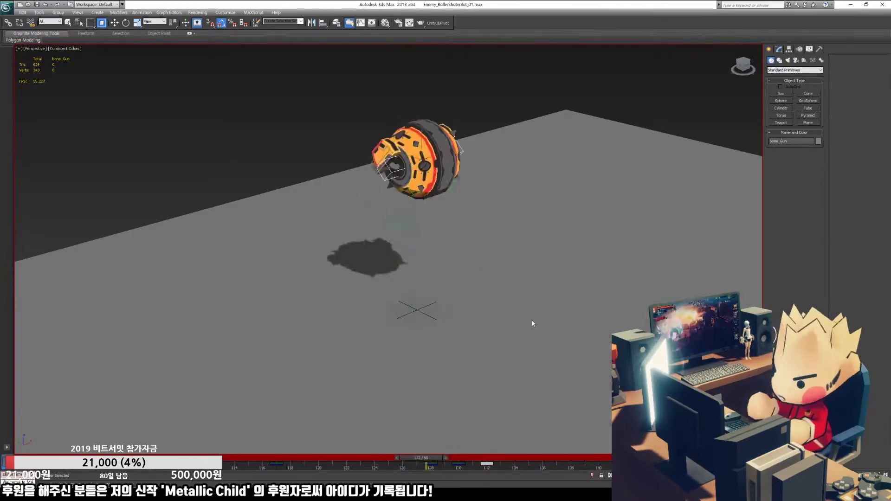
key(w)
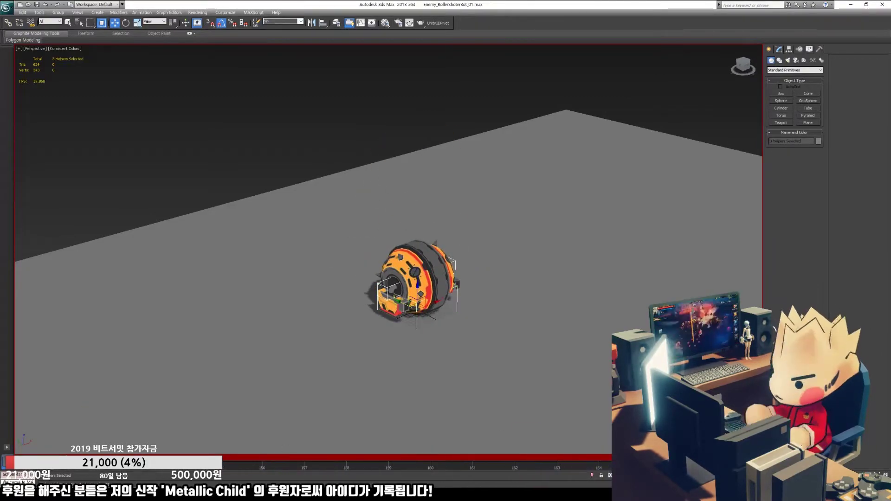
key(alt+w)
key(alt+w)
key(alt+w)
key(alt+w)
key(w)
key(alt+w)
key(alt+w)
key(e)
key(alt+w)
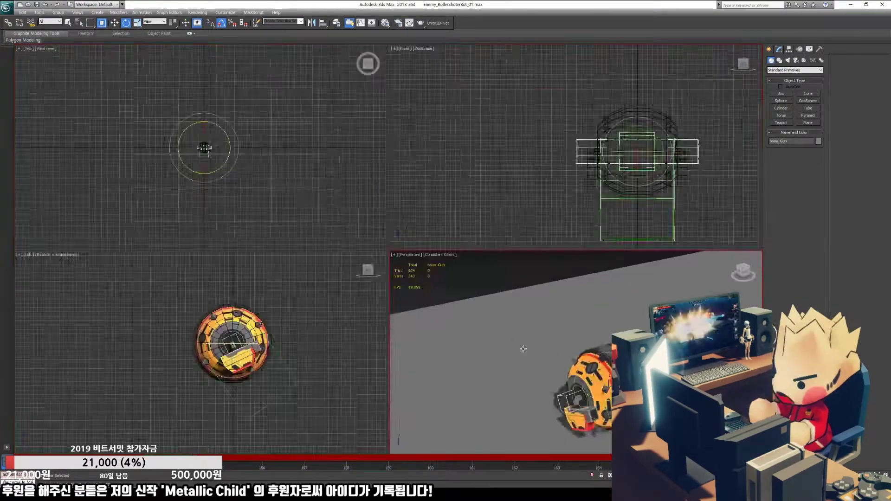
key(alt+w)
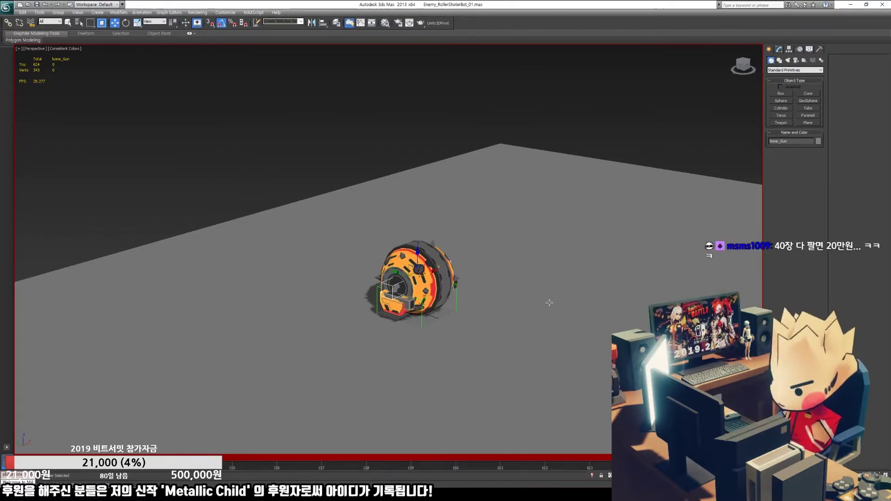
Select all three helpers and extend the active time segment for the following animation frames.
alt+middle_drag(550, 302, 224, 395)
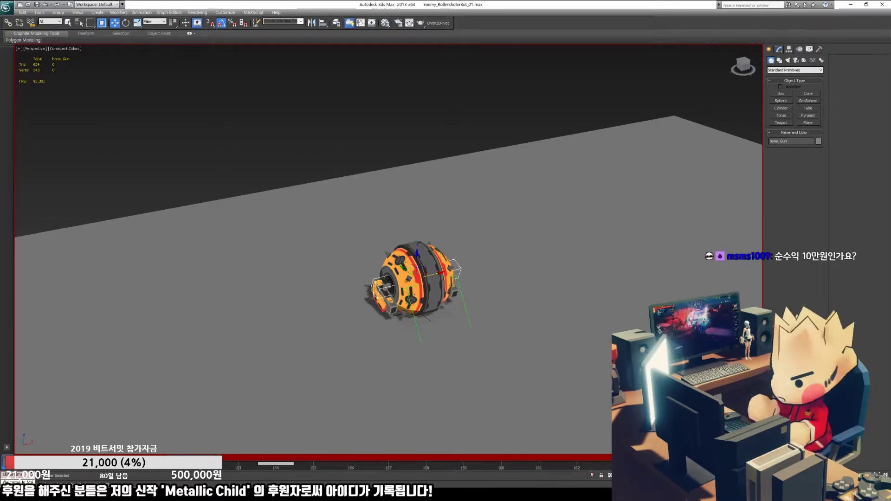
key(ctrl+a)
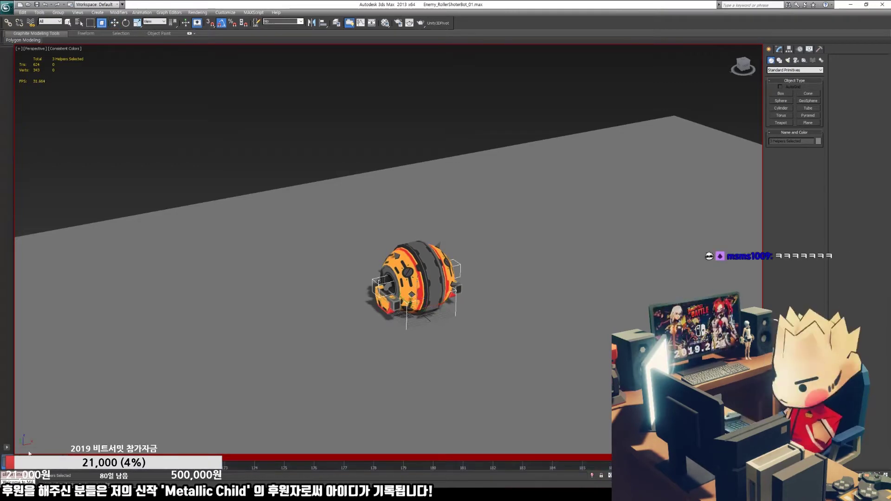
alt+middle_drag(28, 453, 51, 404)
scroll(51, 404, up, 5)
ctrl+alt+drag(362, 469, 444, 469)
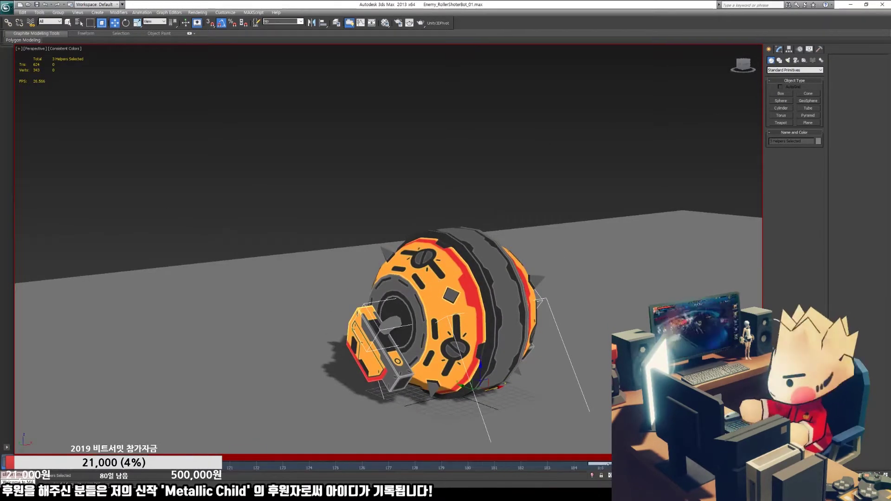
Select the bone_Root helper in the Left view and advance two frames to pose it.
key(l)
click(452, 363)
key(period)
key(period)
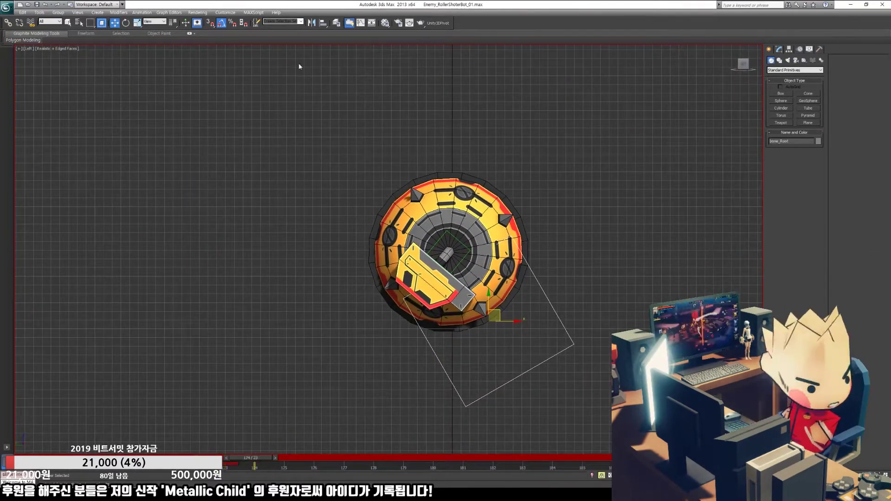
Rotate the bone_Roller helper in the Perspective view with the selection locked.
key(Page_Down)
key(p)
alt+middle_drag(371, 399, 374, 464)
key(F3)
click(468, 357)
key(F3)
key(e)
key(space)
drag(481, 320, 389, 263)
middle_drag(389, 263, 373, 210)
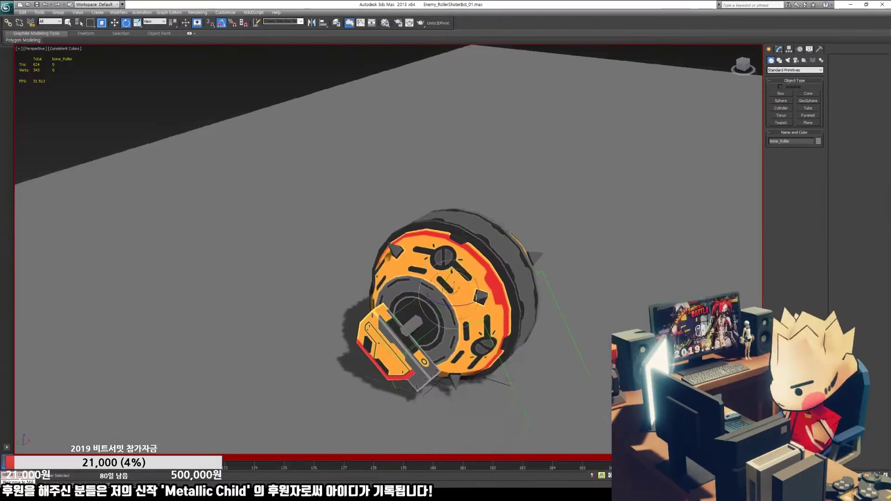
Unlock the selection and pick the root helper in wireframe display for moving.
scroll(372, 210, down, 3)
key(F3)
key(space)
click(412, 390)
key(w)
key(F3)
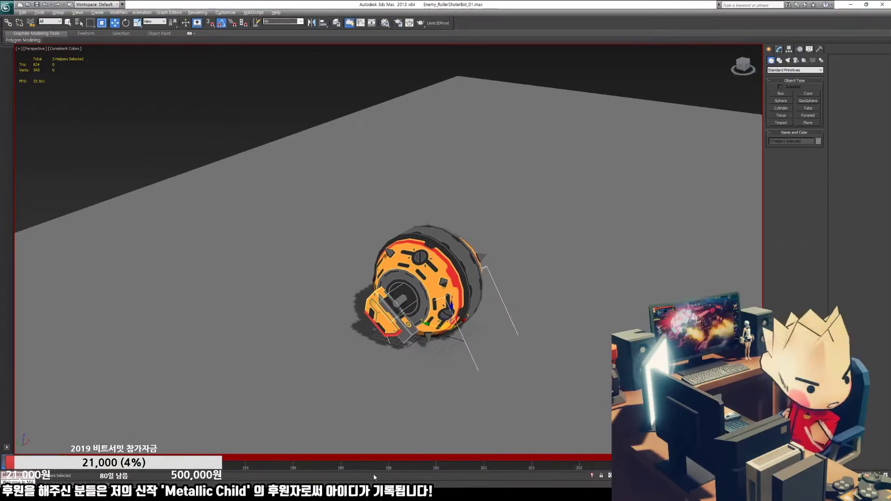
Rotate and reposition the bone_Root helper in the Left view at frame 197 with the selection locked.
key(l)
key(F3)
click(398, 231)
scroll(417, 222, up, 3)
key(F3)
key(e)
key(w)
key(space)
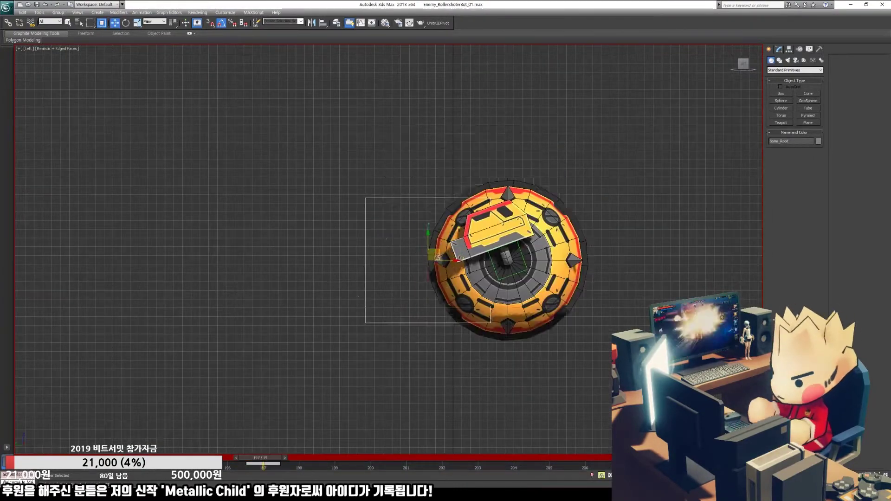
Select the bone_Gun helper in the Perspective view and rotate it with the selection locked.
key(p)
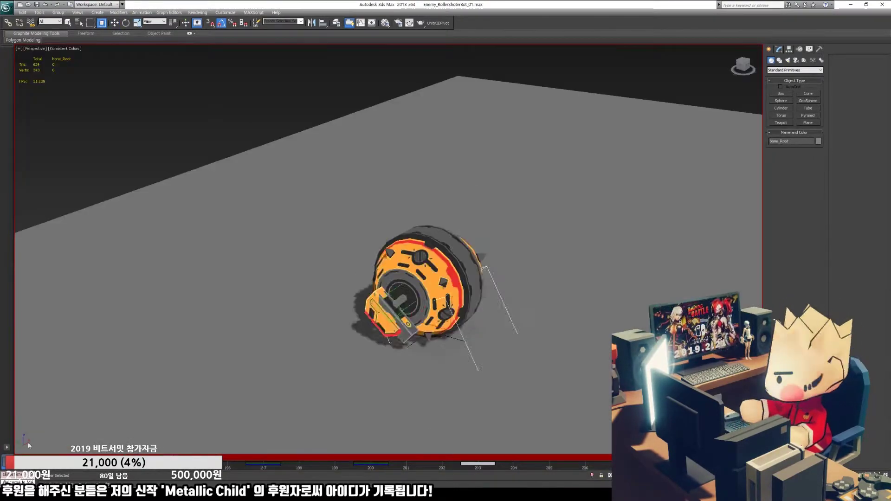
click(405, 296)
key(e)
key(space)
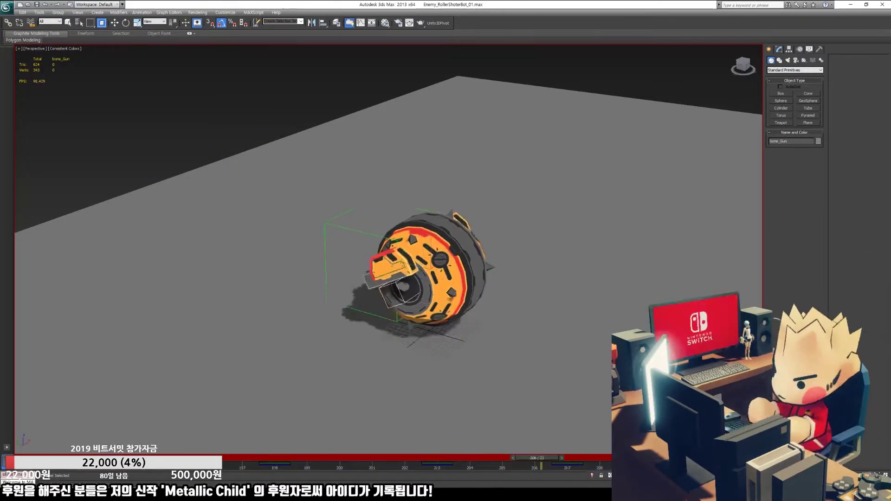
Select all helpers to finish the animation and export the bot for the game project.
key(ctrl+a)
key(w)
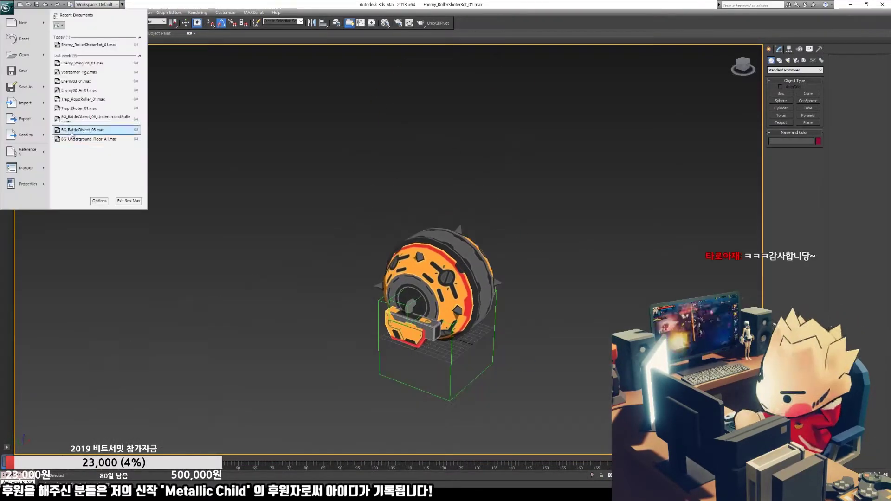
key(Return)
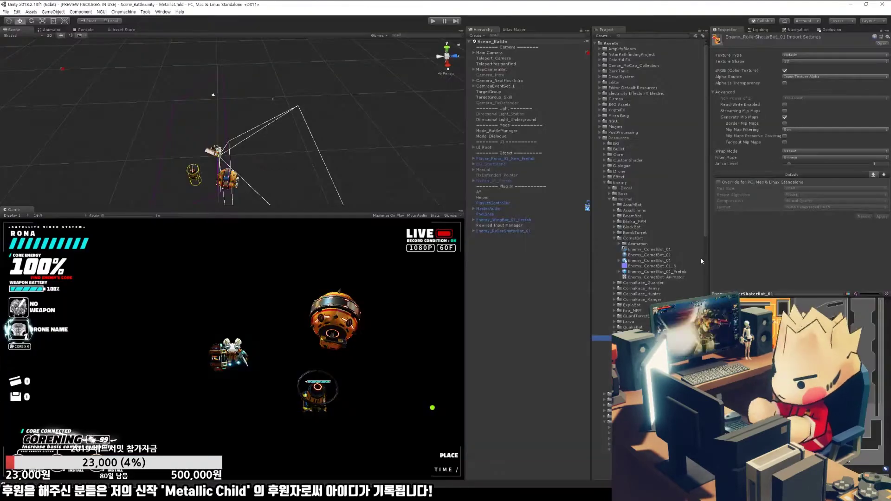
In Unity, select Enemy_RollerShoterBot_01_Prefab in the scene, frame it and view it from another angle.
click(531, 232)
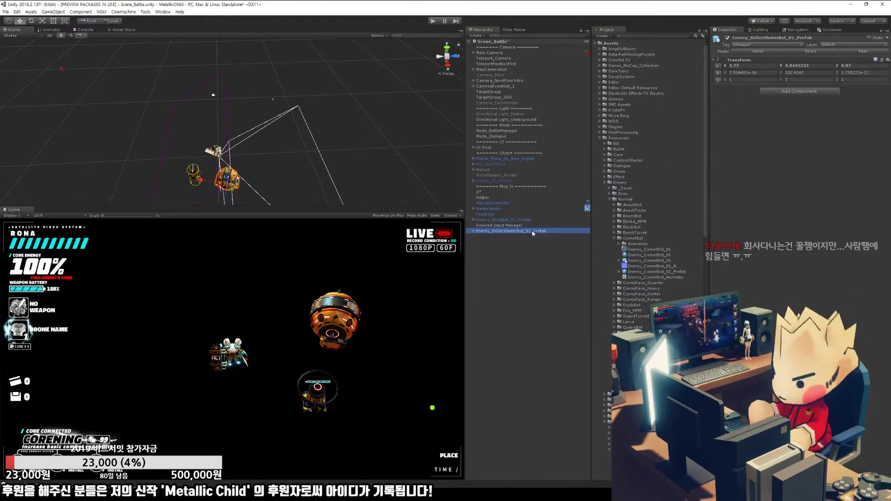
key(f)
alt+drag(297, 148, 209, 116)
Set the MeleeAttack clip's end frame to 150 in the Enemy_RollerShoterBot_01 model's animation import settings and apply.
click(664, 344)
click(800, 63)
click(800, 86)
click(808, 55)
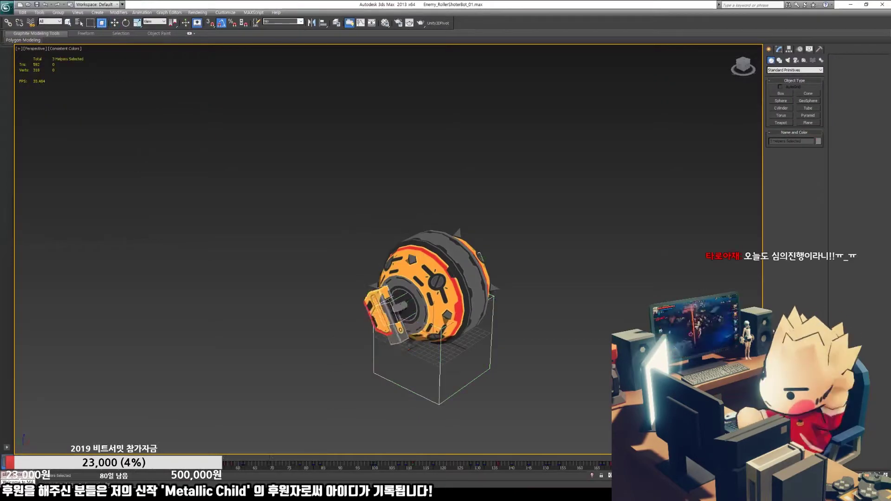
key(BackSpace)
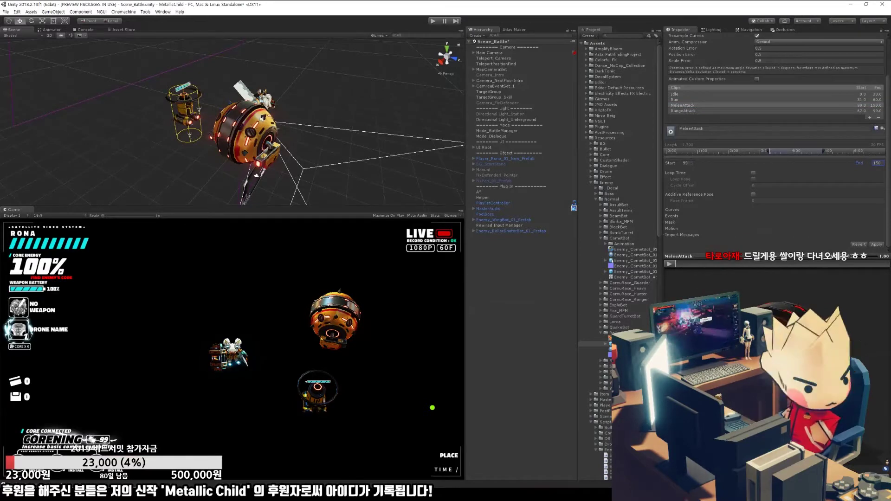
click(876, 244)
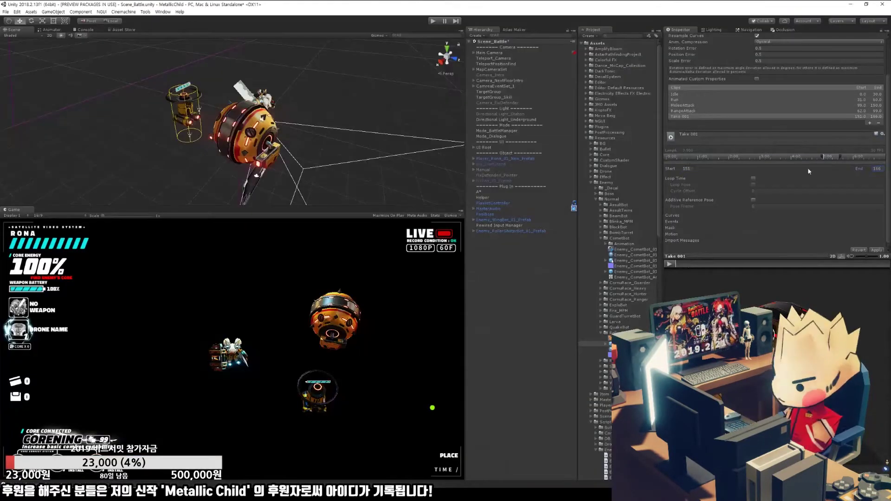
Set the Knockback clip's end frame to 190, add another clip starting at frame 191 and apply the import settings.
text(190)
scroll(799, 162, down, 1)
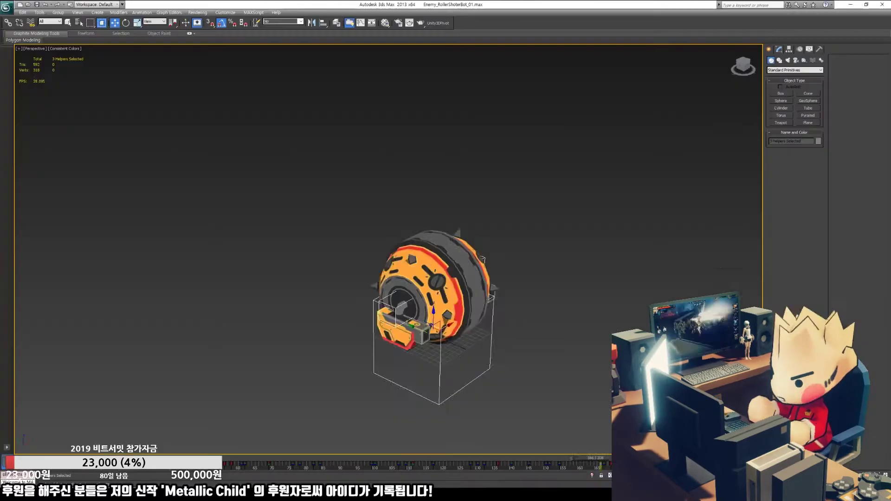
click(870, 118)
click(690, 168)
text(191)
scroll(690, 167, down, 1)
click(877, 244)
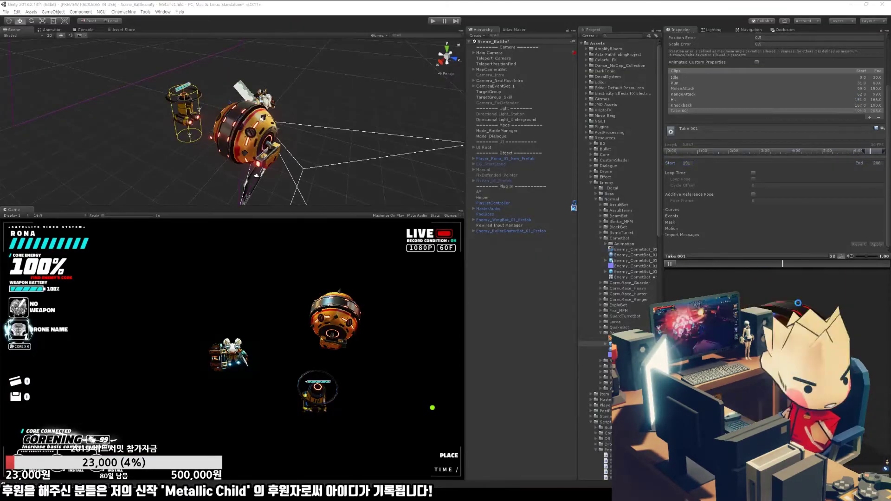
Widen the project list, expand the RollerShoterBot's Animation folder and open Enemy_RollerShoterBot_01_Animator.
click(734, 175)
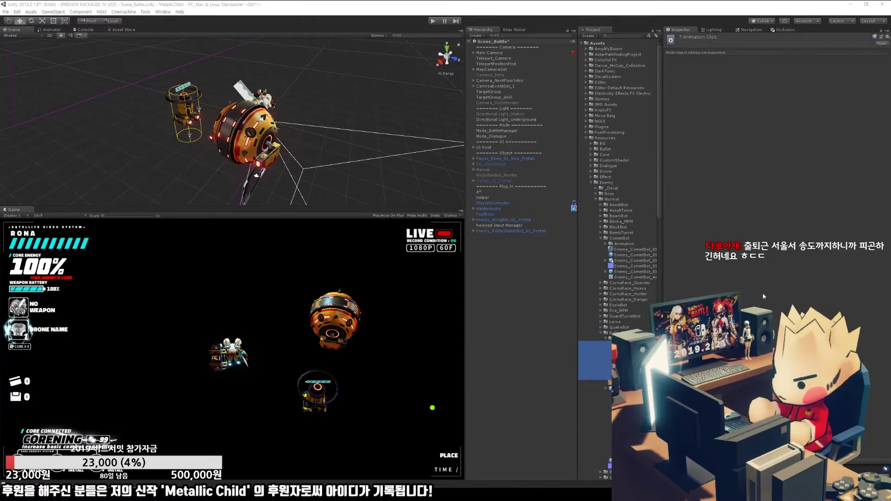
drag(663, 185, 733, 185)
click(605, 300)
click(631, 321)
click(631, 327)
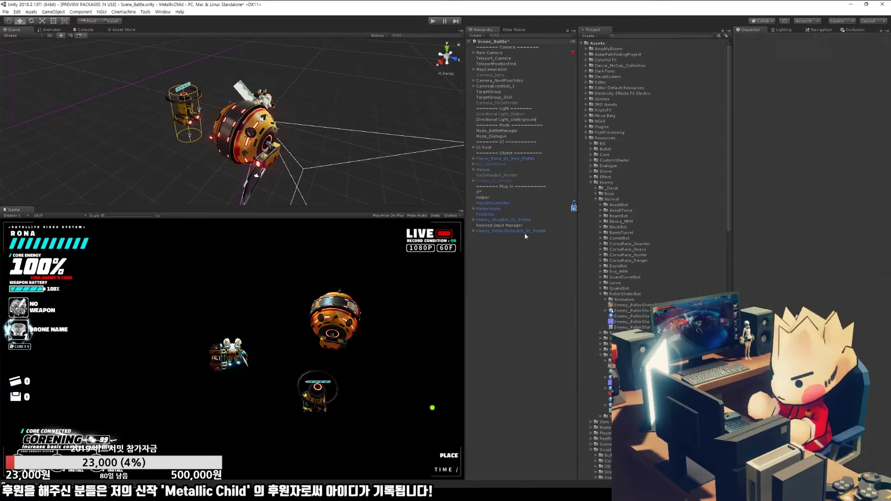
double_click(631, 327)
Assign the bot's matching animation clips, including Hit, as the motions of the animator states.
click(286, 102)
drag(821, 56, 821, 54)
double_click(287, 159)
click(169, 36)
scroll(309, 140, down, 3)
drag(622, 305, 821, 53)
click(285, 133)
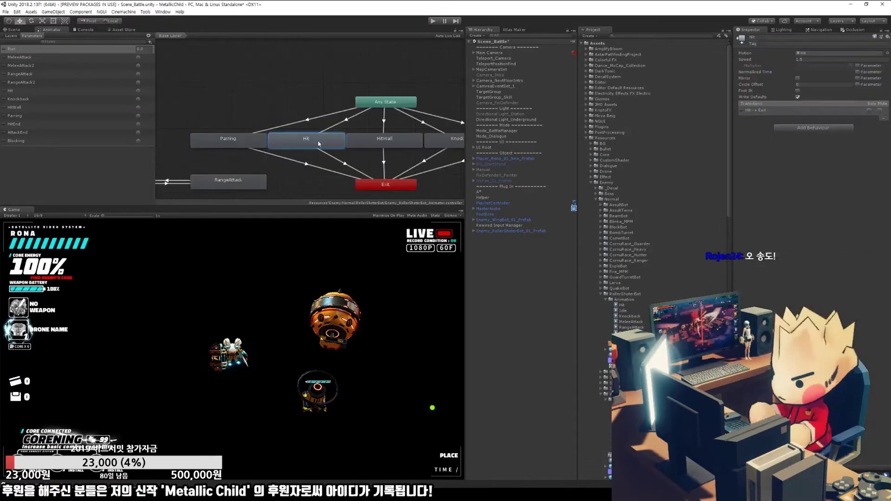
click(364, 132)
Scale Enemy_RollerShoterBot_01_Prefab down to about 0.97 in the scene and save it as a prefab in the RollerShoterBot folder.
click(511, 231)
click(16, 30)
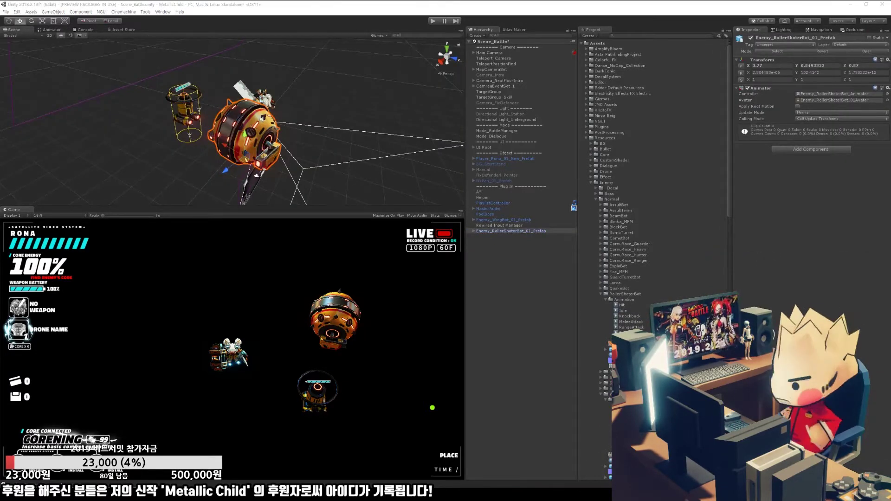
key(r)
alt+drag(297, 116, 256, 163)
drag(510, 231, 625, 294)
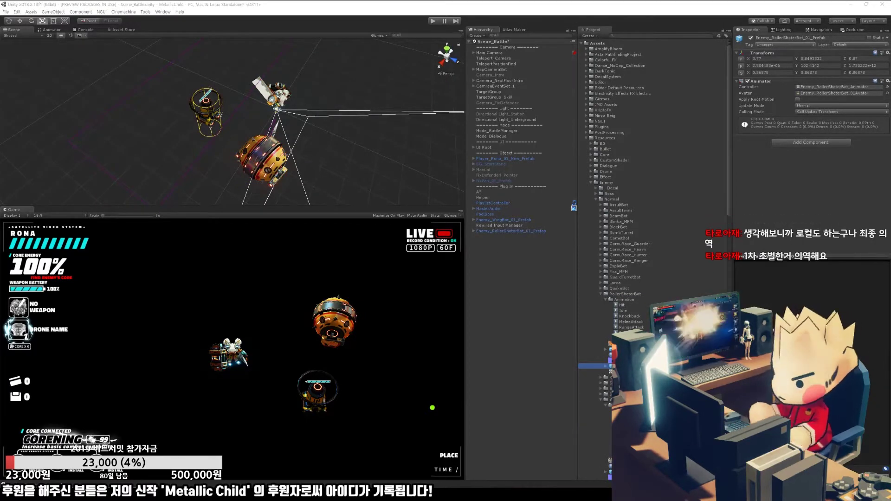
Place Enemy_WingBot_01_Prefab directly above Enemy_RollerShoterBot_01_Prefab in the hierarchy and position both bots at the same spot in the scene.
click(510, 231)
alt+drag(410, 162, 297, 107)
click(503, 220)
drag(503, 220, 504, 228)
ctrl+click(510, 231)
key(w)
drag(274, 116, 325, 199)
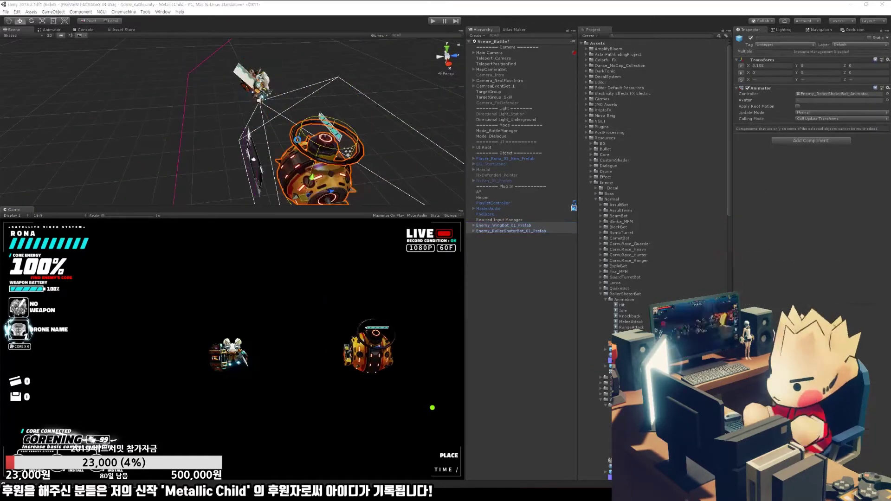
Move Eff_RunSmoke, BulletRangePosition, Eff_Die and Mark_Attack from Enemy_WingBot_01_Prefab into Enemy_RollerShoterBot_01_Prefab.
alt+drag(297, 107, 241, 134)
click(474, 226)
shift+click(492, 253)
drag(492, 250, 495, 280)
click(466, 260)
click(478, 236)
click(503, 260)
drag(493, 242, 493, 301)
click(479, 281)
click(506, 287)
Show the meshes of the two child BulletRangePosition objects and view them from behind the bot.
alt+drag(296, 107, 335, 93)
click(748, 102)
click(507, 292)
shift+click(505, 287)
click(447, 61)
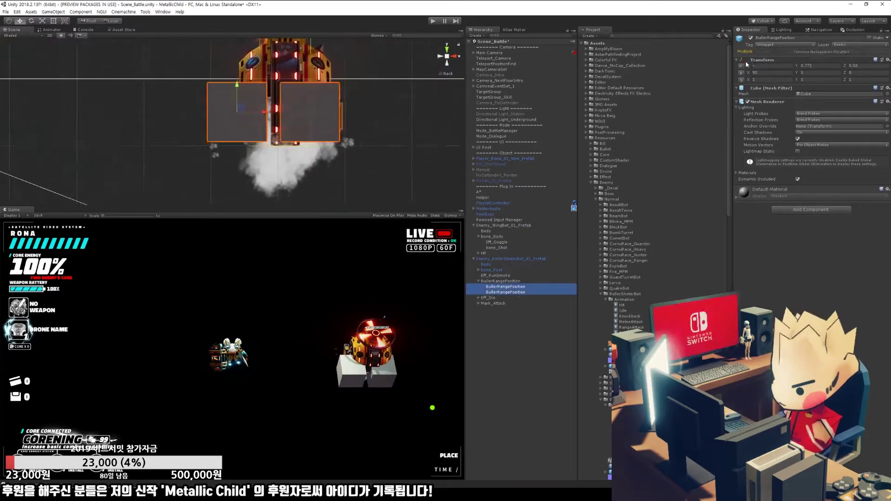
Hide the BulletRangePosition meshes and place the two positions at the guns on either side of the bot.
click(747, 102)
click(506, 292)
alt+drag(259, 107, 371, 83)
click(447, 60)
click(506, 287)
click(507, 292)
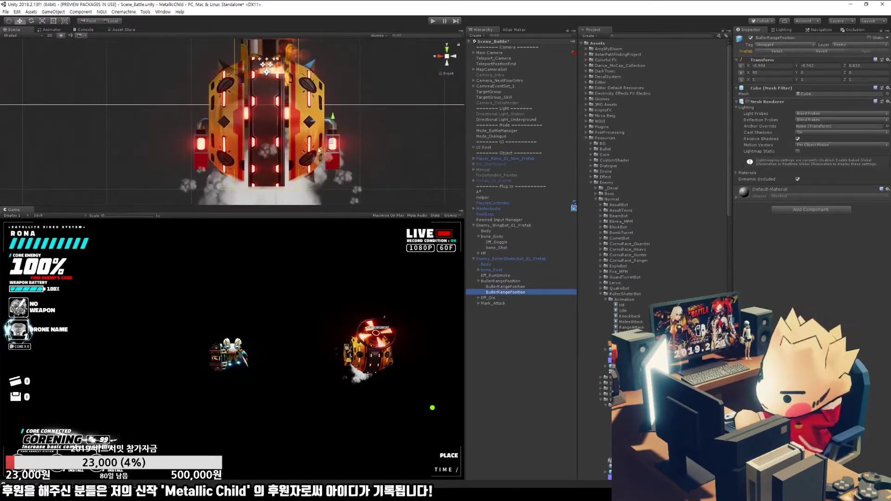
click(447, 56)
Check the bot's attack mark and effect objects and paste the copied Enemy_Controller component onto Enemy_RollerShoterBot_01_Prefab.
click(493, 304)
mouse_move(260, 107)
alt+mouse_down()
mouse_move(297, 130)
mouse_move(259, 102)
alt+mouse_up()
click(483, 253)
click(508, 260)
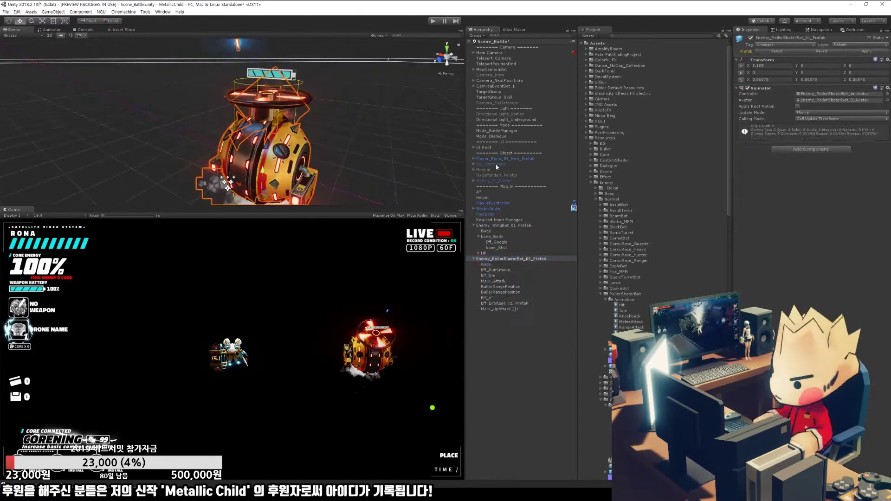
click(888, 88)
click(830, 145)
click(495, 276)
click(488, 297)
Copy the Capsule Collider, Rigidbody and Seeker components from Enemy_WingBot_01_Prefab to Enemy_RollerShoterBot_01_Prefab.
scroll(278, 121, down, 3)
click(503, 225)
scroll(766, 265, down, 10)
click(510, 259)
click(784, 151)
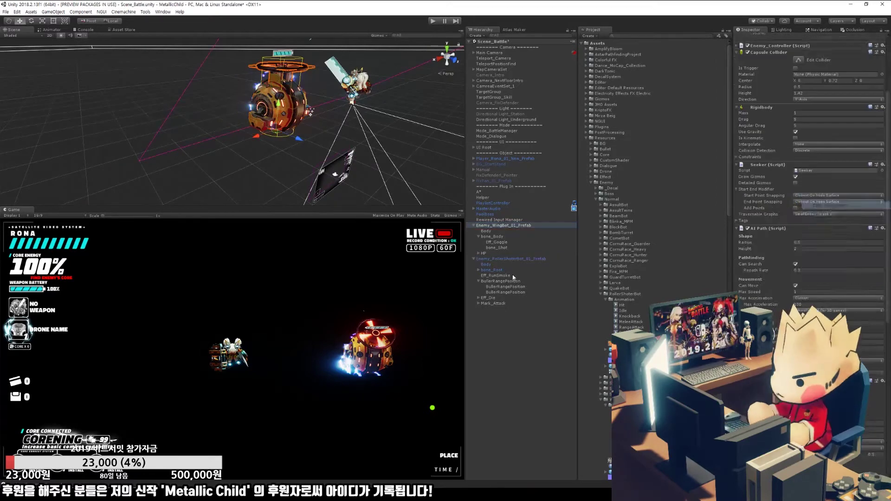
click(510, 259)
click(503, 226)
click(511, 259)
click(504, 226)
Copy the AI Path, RVO Controller and Raycast Modifier components from the wing bot to the roller bot.
scroll(808, 223, down, 5)
click(510, 259)
click(883, 249)
click(869, 298)
scroll(874, 372, down, 3)
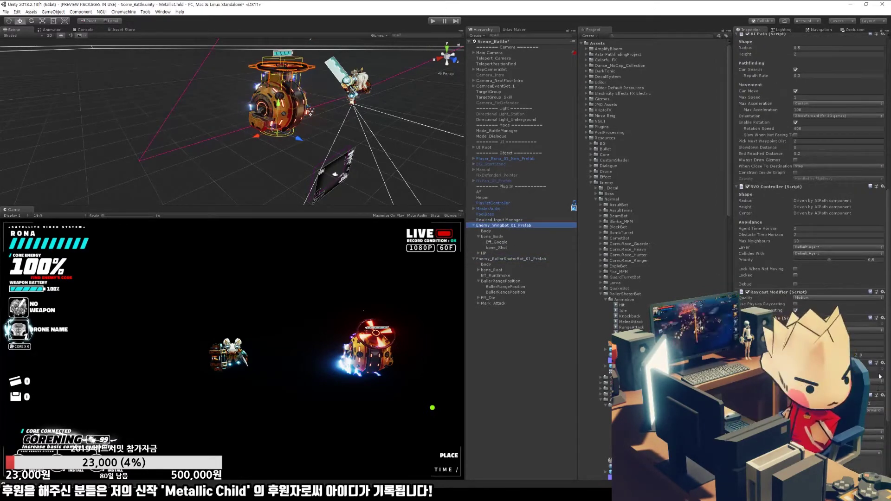
Move the HP object into Enemy_RollerShoterBot_01_Prefab and delete Enemy_WingBot_01_Prefab from the scene.
drag(484, 254, 493, 279)
right_drag(297, 126, 297, 102)
click(503, 225)
key(Delete)
Assign the roller bot to the missing component references in its Enemy_Controller, comparing them with the Enemy_WingBot_01_Prefab asset.
click(511, 226)
scroll(781, 270, down, 15)
drag(510, 225, 831, 220)
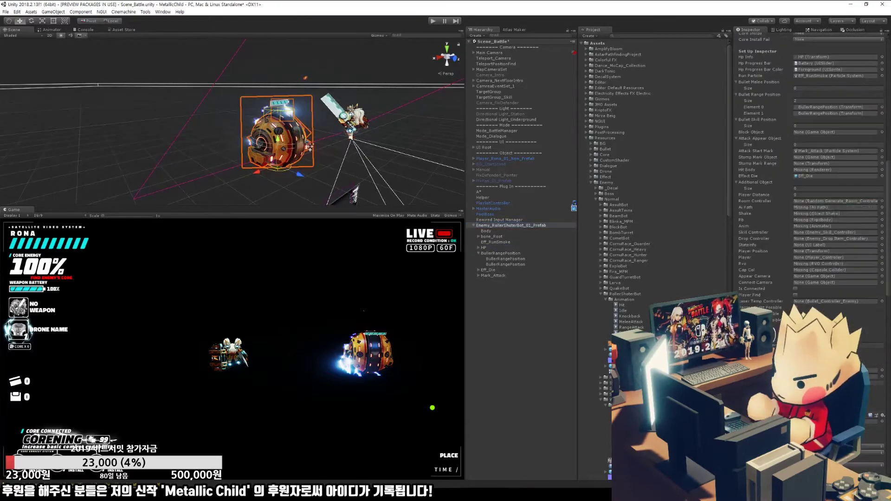
scroll(785, 263, up, 15)
scroll(650, 279, down, 4)
click(642, 362)
scroll(847, 203, down, 10)
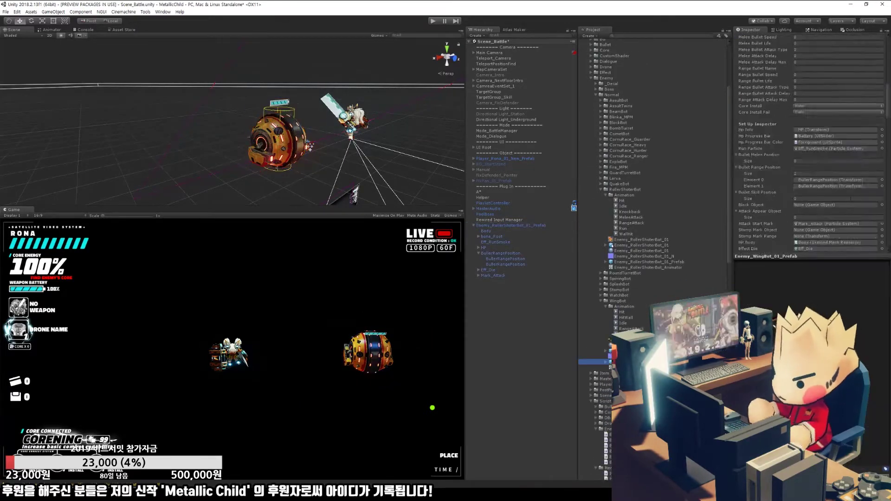
Open the bot's RangeAttack clip in an enlarged Animation window and add an animation event near its end.
click(511, 226)
drag(302, 206, 302, 340)
key(ctrl+6)
drag(728, 134, 817, 133)
click(516, 139)
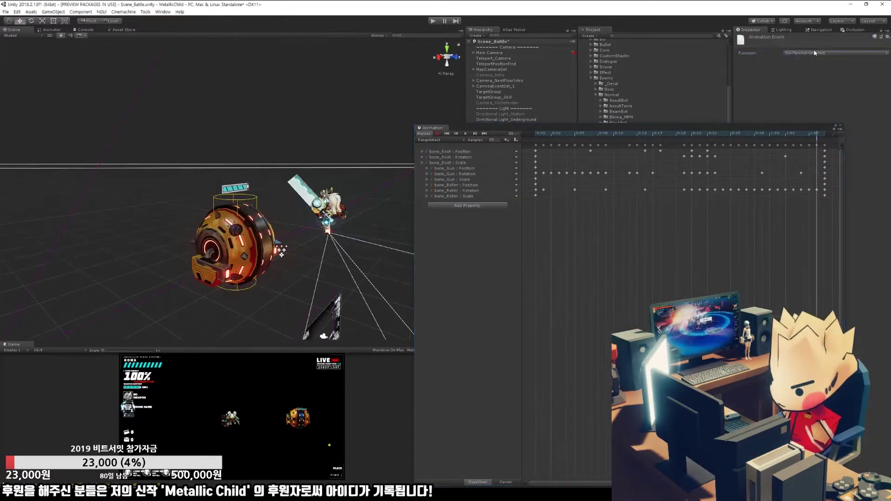
Add another animation event partway through the RangeAttack clip and choose its function.
click(630, 133)
click(515, 140)
click(836, 53)
click(808, 218)
Switch to the MeleeAttack clip, scrub through the jump and add an animation event with a function near its start.
click(441, 140)
click(451, 179)
drag(650, 134, 707, 164)
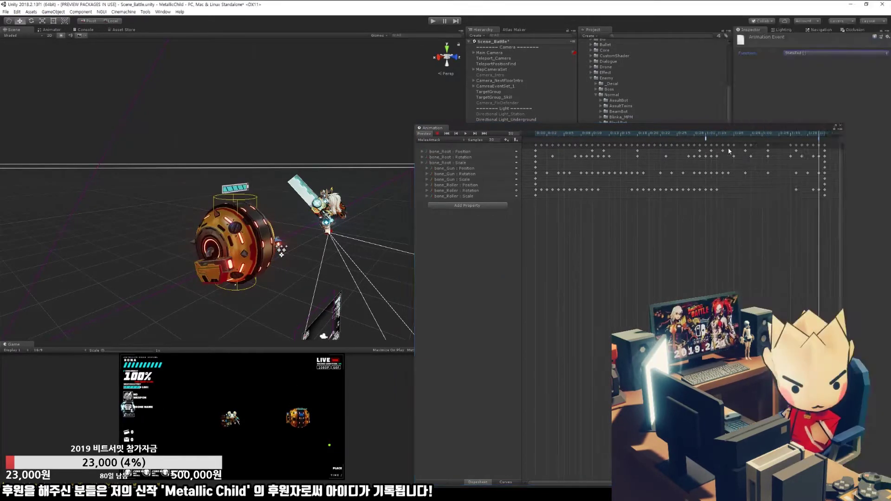
click(655, 133)
drag(655, 134, 576, 134)
click(516, 140)
click(835, 53)
scroll(789, 232, down, 5)
Add a MeleeAttack event calling Shot_GroundRoundField at the landing and close the Animation window.
click(699, 134)
click(516, 140)
click(836, 53)
scroll(761, 260, down, 2)
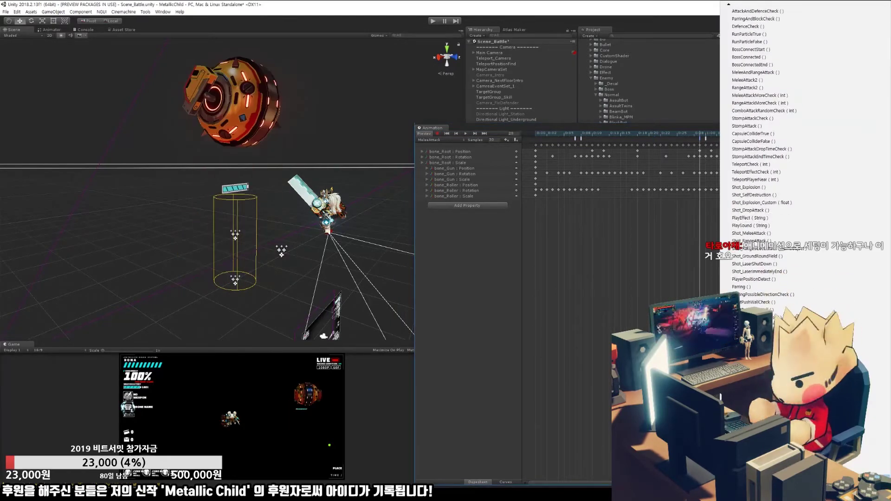
click(750, 256)
click(441, 140)
click(878, 125)
Set the layer of Enemy_RollerShoterBot_01_Prefab to Enemy and test-run the scene.
click(510, 225)
click(856, 45)
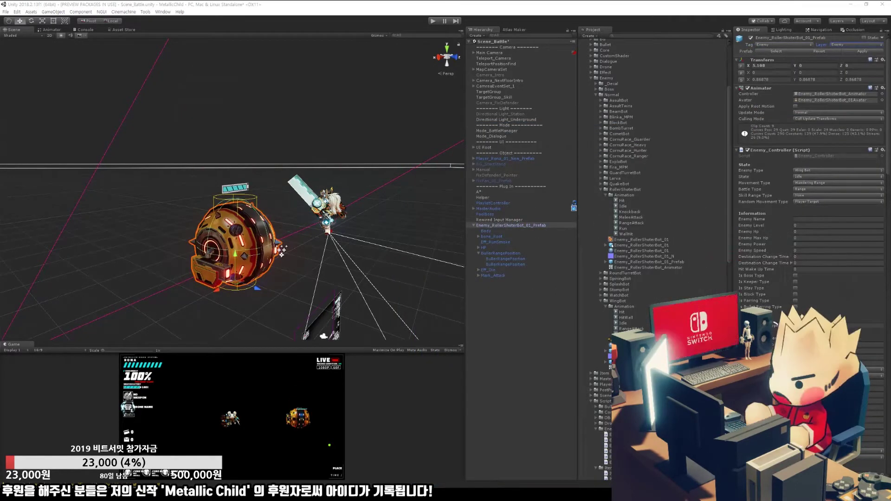
key(ctrl+p)
click(433, 21)
Open the Console's unassigned capCol error and examine the Enemy_Controller code it refers to.
click(85, 30)
double_click(76, 180)
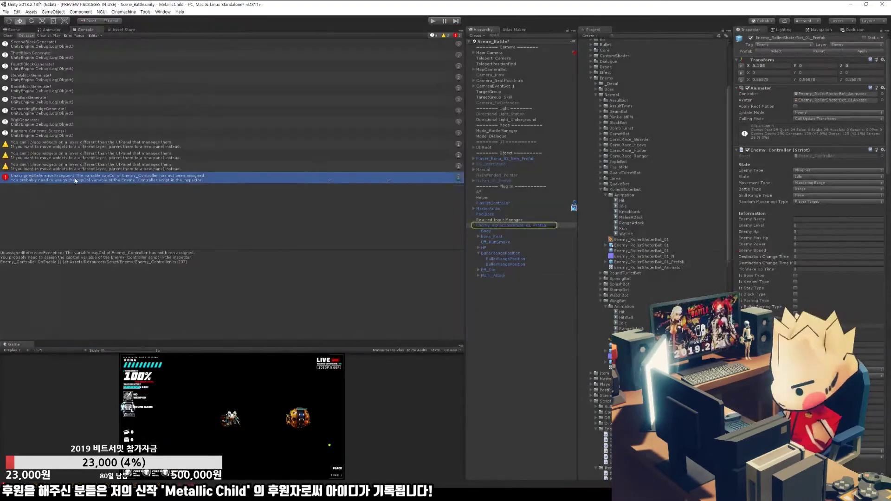
scroll(766, 186, down, 10)
scroll(765, 186, up, 9)
scroll(766, 186, up, 1)
Locate the HP bar widgets referred to by the UIPanel layer warnings in the bot's hierarchy.
click(70, 144)
click(503, 259)
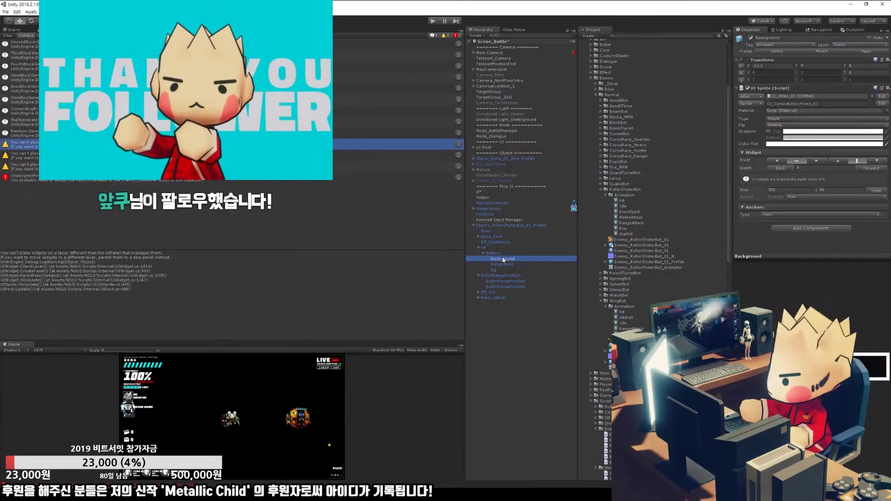
click(70, 156)
click(70, 144)
click(484, 247)
click(499, 225)
click(563, 344)
Rerun the scene, bring back the Scene view and enlarge the Game view.
click(432, 21)
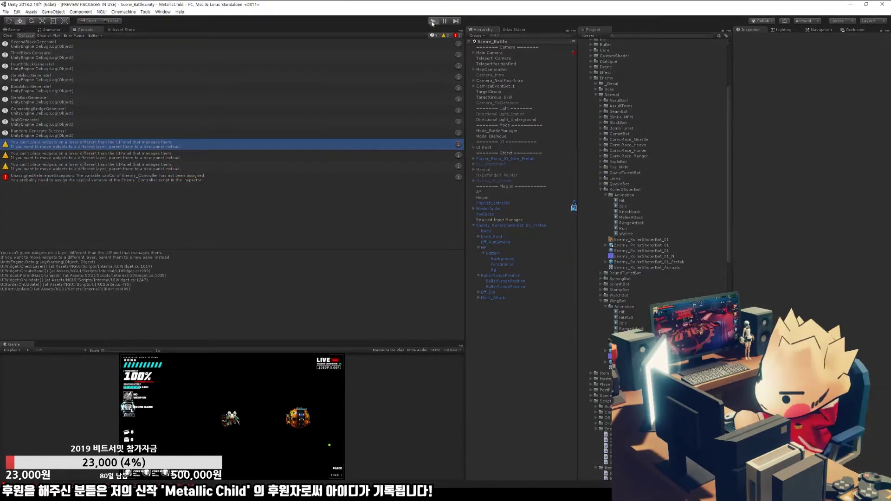
click(432, 22)
click(433, 23)
click(14, 30)
drag(259, 341, 259, 148)
Play the battle scene to test the roller bot's attacks, pause during its jump and stop the game.
click(433, 21)
click(511, 225)
scroll(804, 210, down, 5)
click(434, 22)
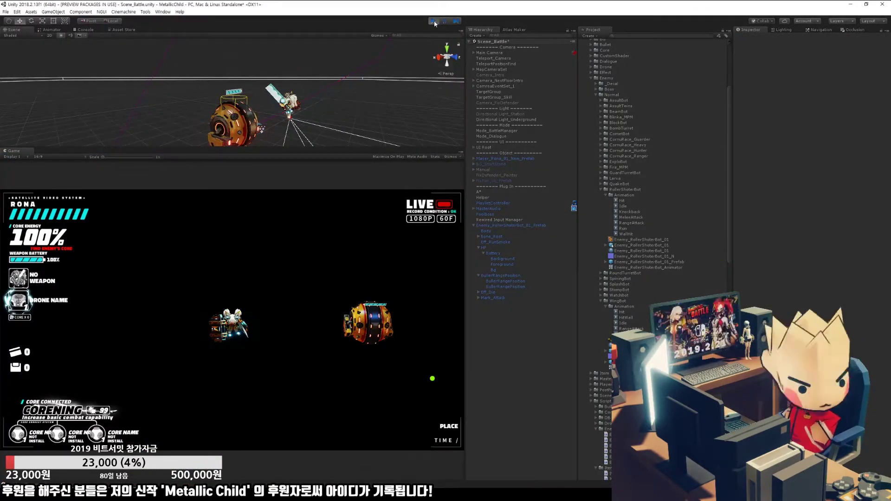
click(433, 21)
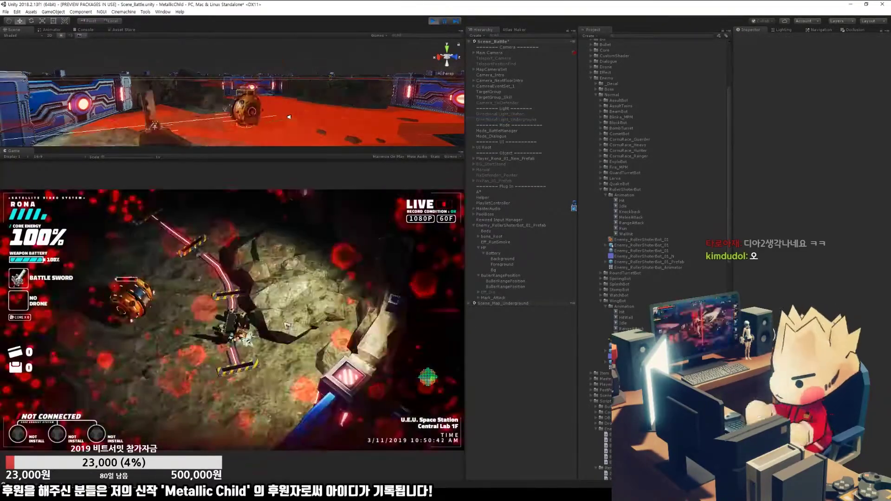
click(446, 21)
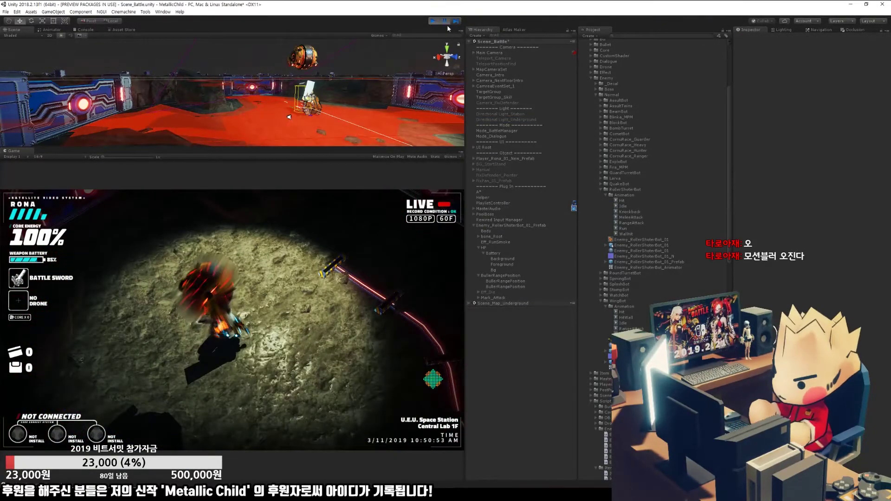
click(445, 23)
click(433, 21)
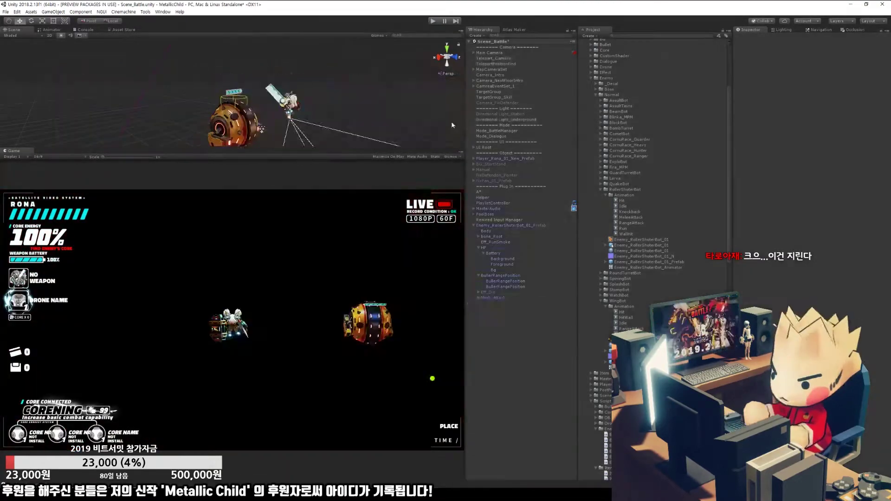
Switch to the script editor, search the code for the selected term and return to Unity.
key(alt+Tab)
double_click(429, 396)
key(ctrl+f)
key(Return)
key(Return)
click(470, 2)
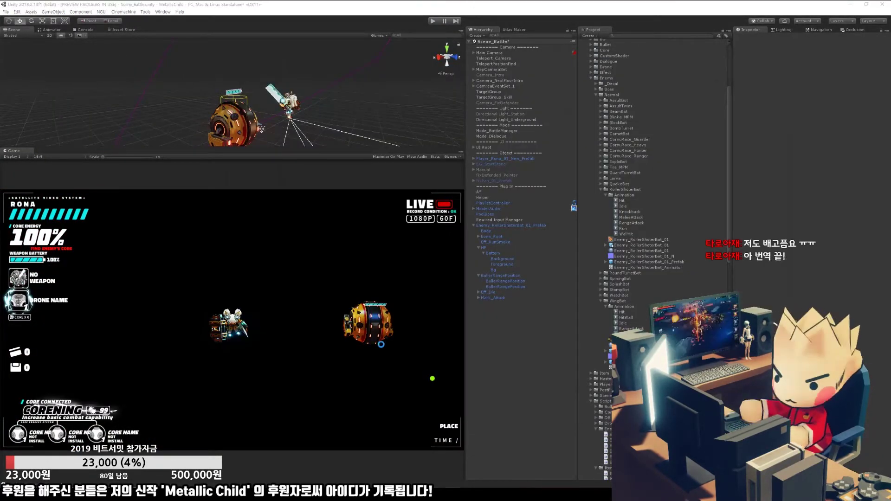
Save Scene_Battle and enlarge the Scene view for a closer look at the roller bot.
click(510, 225)
drag(278, 148, 278, 262)
scroll(278, 186, up, 4)
key(ctrl+s)
scroll(279, 186, down, 4)
click(365, 219)
right_drag(278, 195, 252, 203)
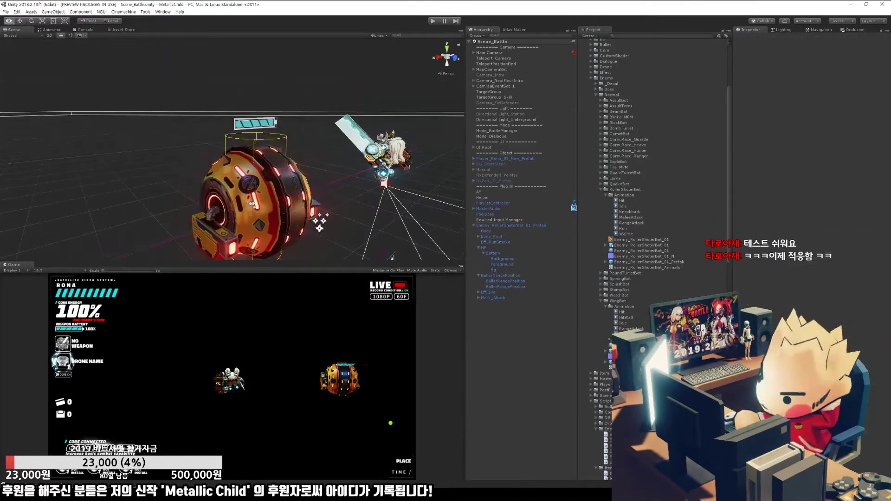
Review the component settings of Enemy_RollerShoterBot_01_Prefab and collapse its HP object in the hierarchy.
click(514, 226)
scroll(835, 278, down, 10)
right_drag(297, 176, 324, 214)
click(478, 248)
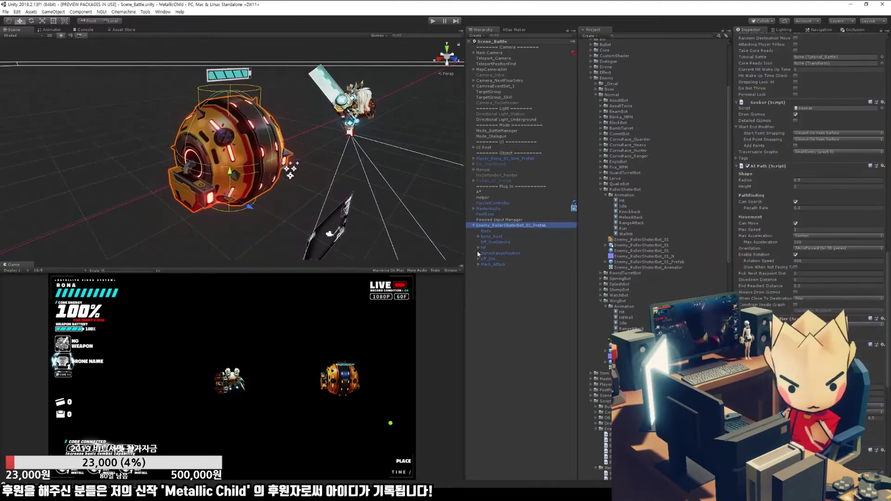
Clear the selection and tidy the project tree by collapsing the bot's Animation folder, the WingBot folder and the script Enemy folder.
click(479, 254)
click(511, 334)
click(605, 195)
click(600, 262)
click(595, 323)
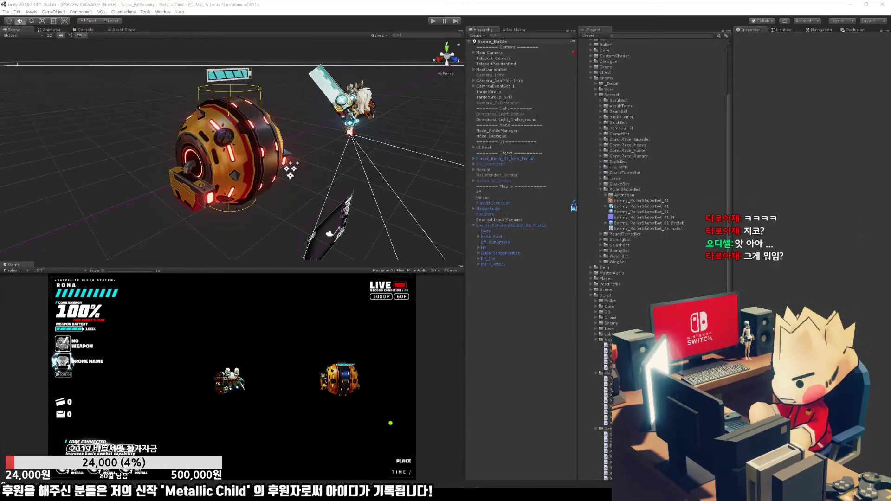
Focus on the roller bot, attach the Eff_AttackAppearHeadAttack particle effect to its prefab and play the battle scene.
click(251, 89)
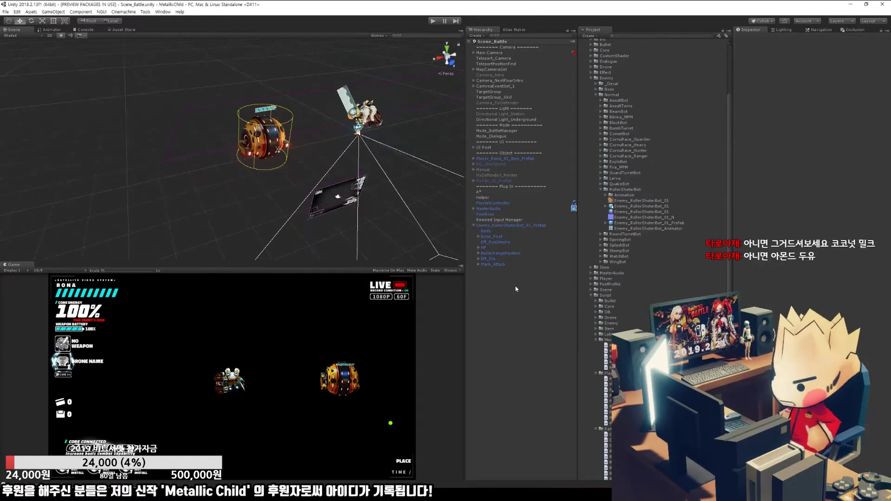
double_click(511, 225)
right_drag(306, 200, 330, 191)
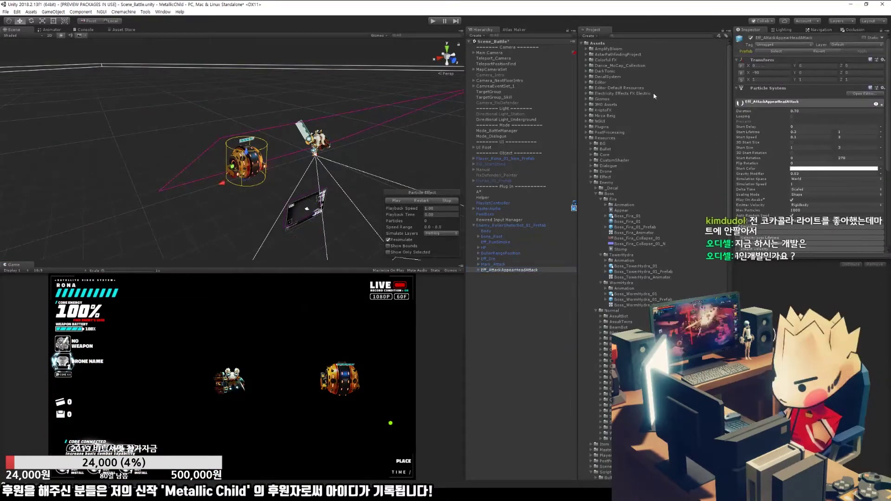
click(433, 22)
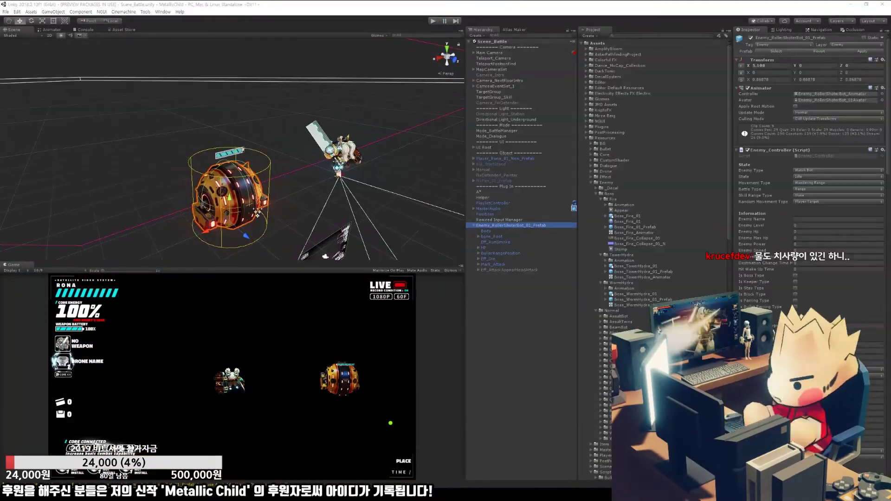
Preview the Eff_AttackAppearHeadAttack effect again, reveal its child effect and review its emission settings.
click(509, 269)
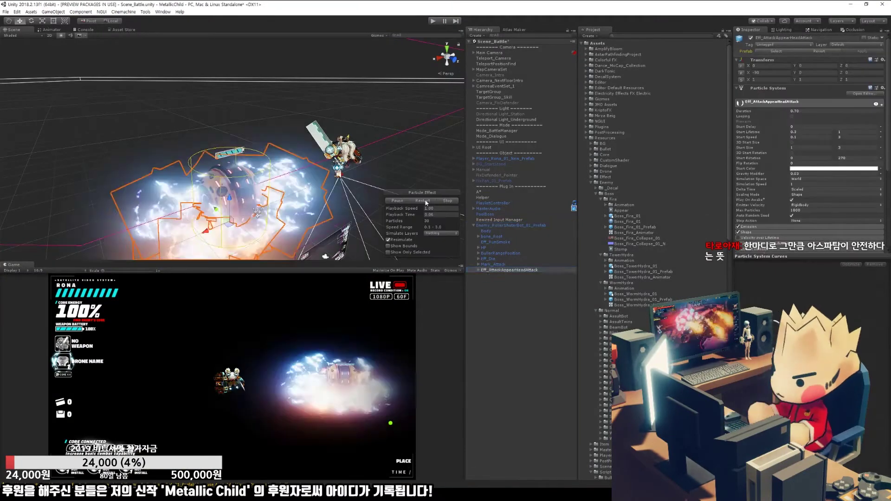
scroll(781, 203, down, 3)
click(423, 201)
click(509, 270)
scroll(781, 203, down, 3)
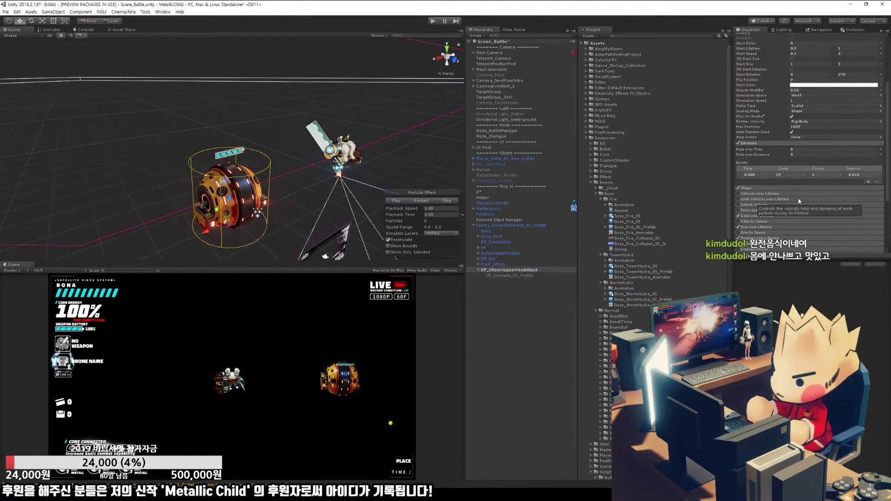
Add an animation event calling MeleeAttackMoreCheck (int) to the roller bot's MeleeAttack clip and scrub on through the attack.
click(509, 225)
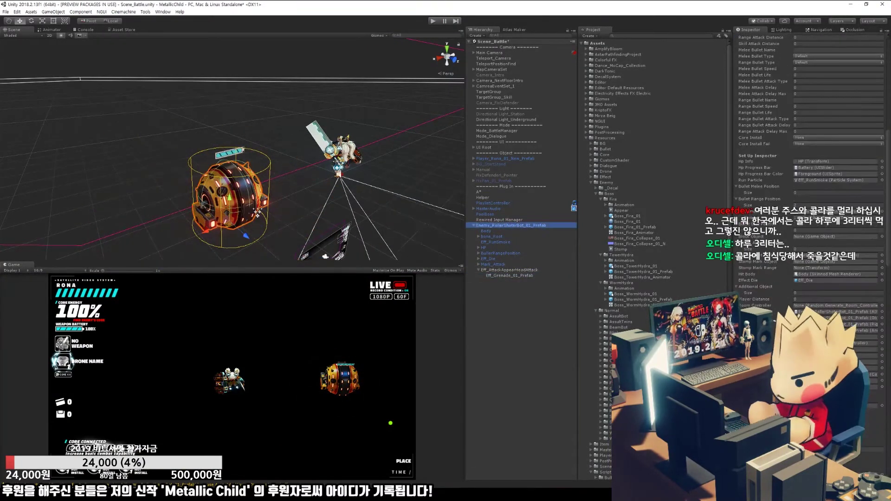
key(ctrl+6)
click(440, 138)
click(445, 175)
click(586, 132)
click(516, 138)
click(835, 52)
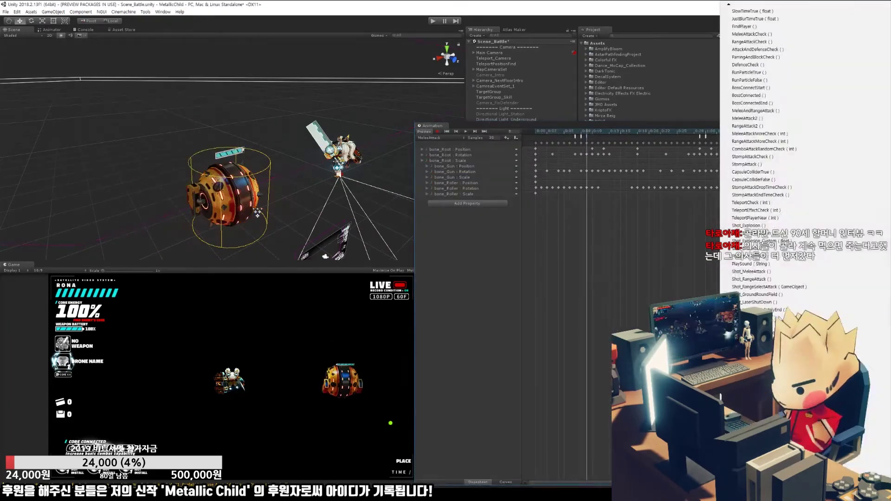
click(761, 135)
drag(589, 131, 684, 135)
Run the battle scene to test the attack, inspect Eff_AttackAppearHeadAttack during play and stop the game.
click(432, 21)
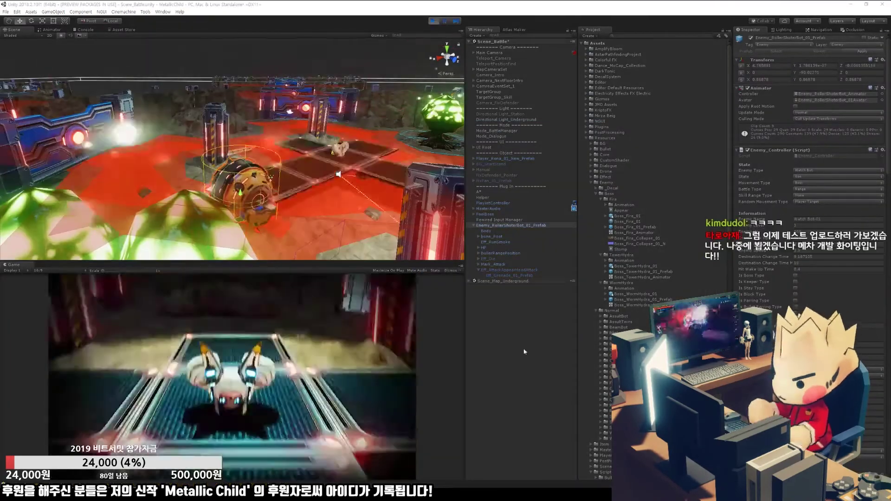
click(505, 270)
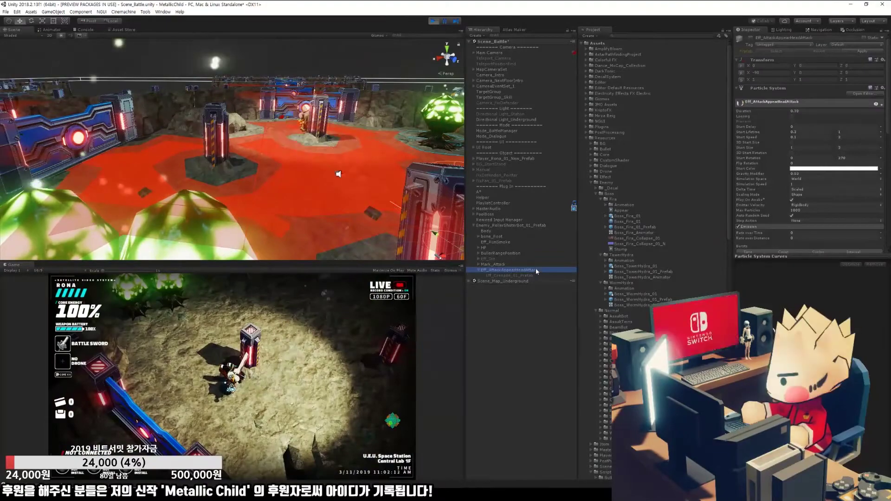
click(434, 21)
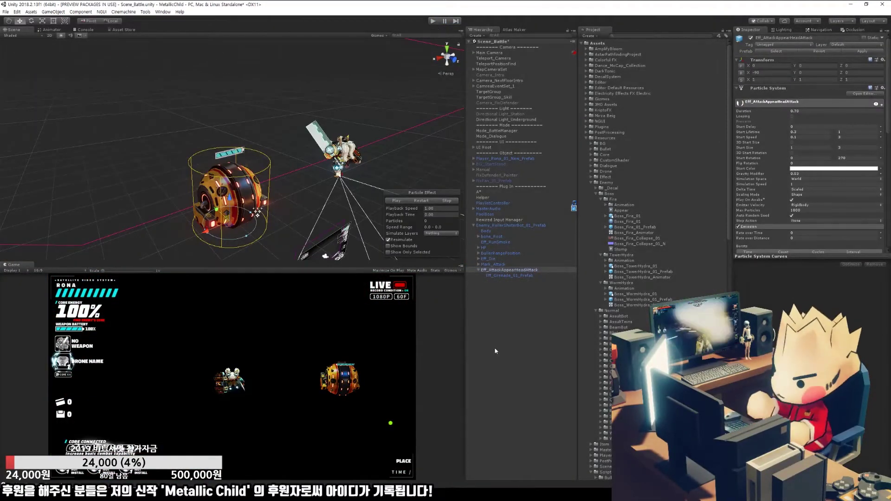
Change the emitter shape of Eff_Grenade_01_Prefab to Circle and replay the particle effect.
click(508, 276)
scroll(806, 141, down, 5)
click(835, 173)
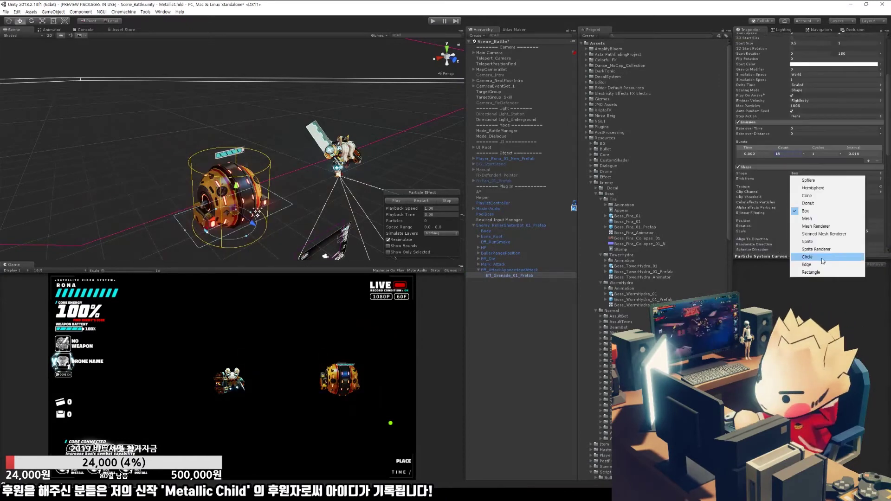
click(822, 260)
scroll(814, 212, down, 2)
click(424, 201)
Examine the particle settings of Eff_Grenade_01_Prefab and replay the effect up close around the roller bot.
scroll(807, 186, up, 5)
scroll(808, 186, down, 10)
scroll(232, 185, up, 4)
scroll(808, 186, up, 10)
click(424, 202)
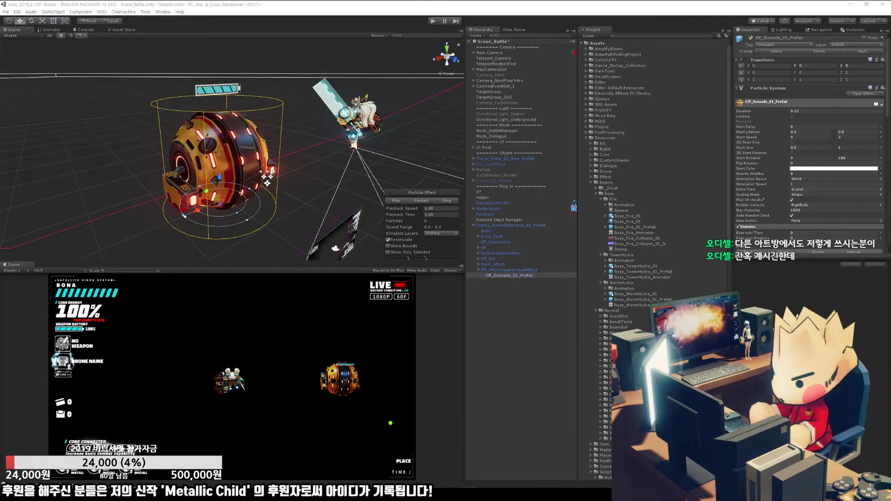
scroll(797, 210, down, 4)
click(424, 202)
Select Enemy_RollerShoterBot_01_Prefab and start the battle scene to test the adjusted attack effect.
click(510, 225)
click(435, 22)
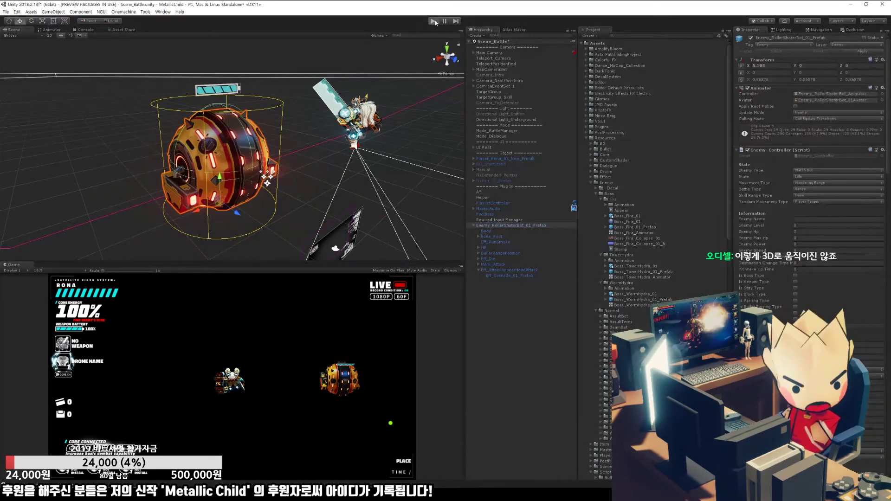